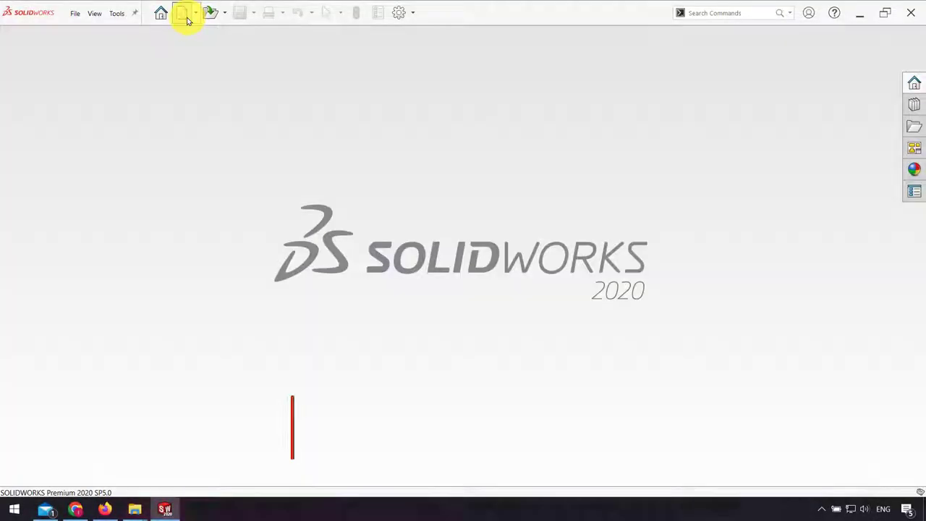
Create a new part and start a sketch on the Front Plane
left_click(186, 16)
double_click(416, 220)
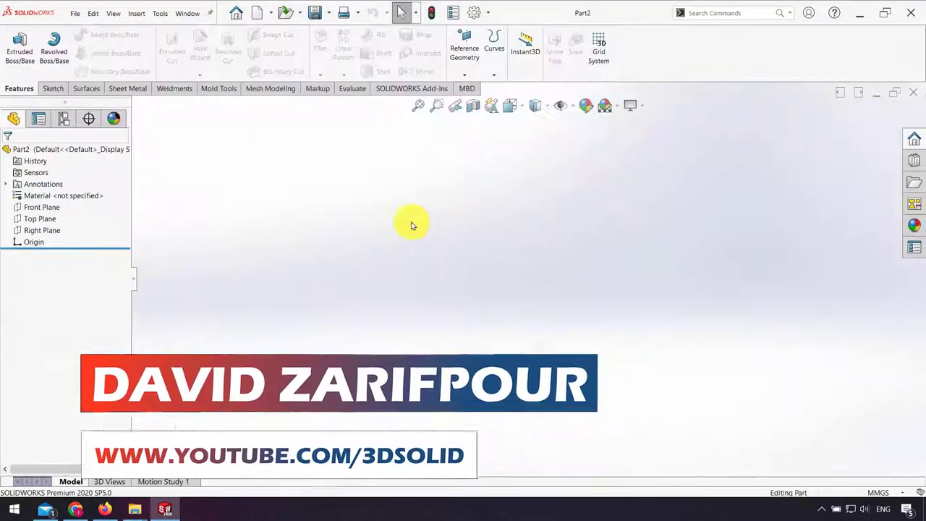
left_click(43, 207)
left_click(62, 197)
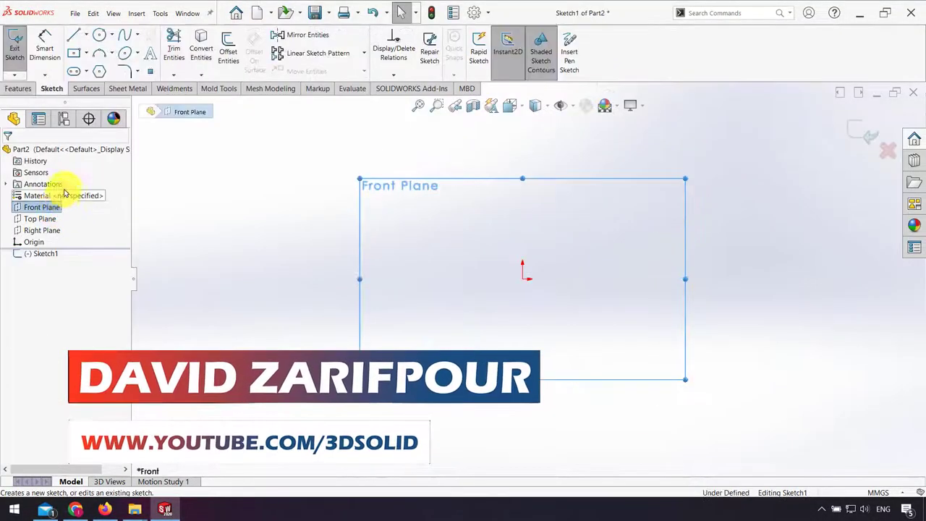
Draw a circle centred on the origin and dimension its diameter to 60 mm
left_click(99, 35)
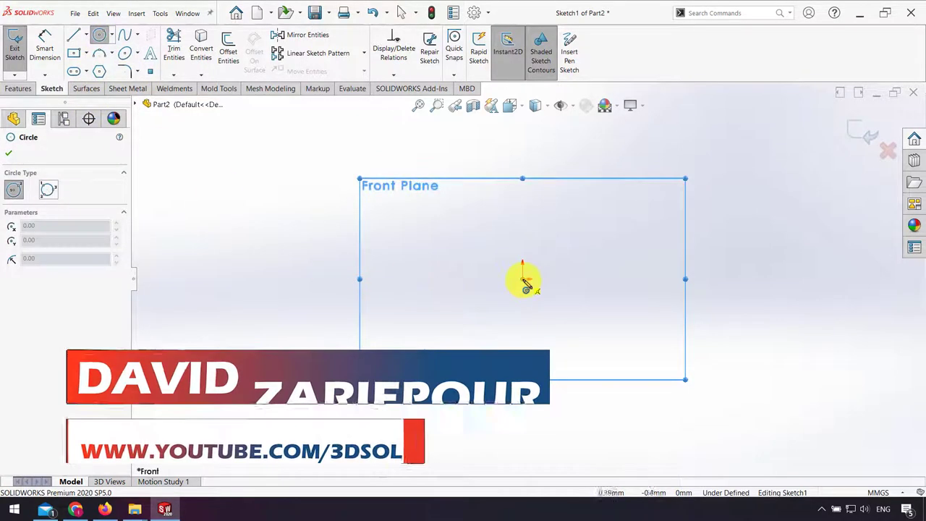
left_click(523, 278)
left_click(439, 287)
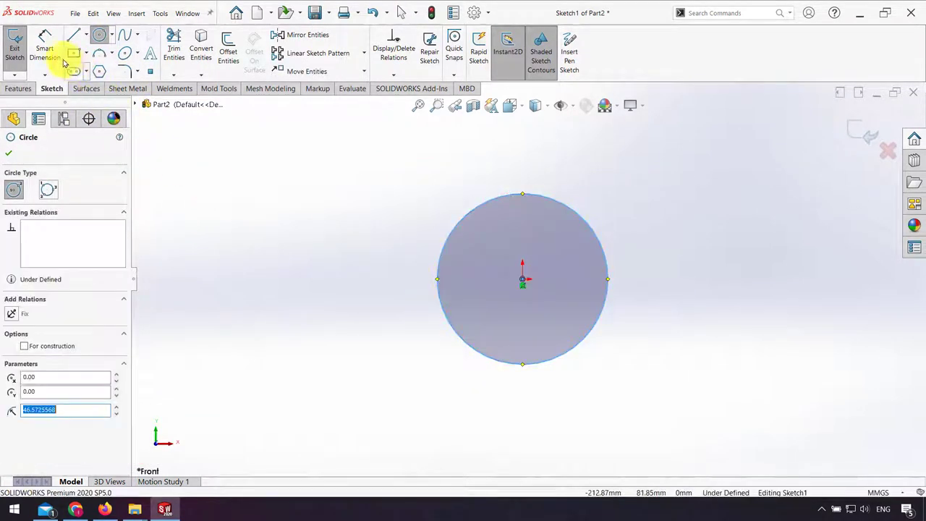
left_click(45, 43)
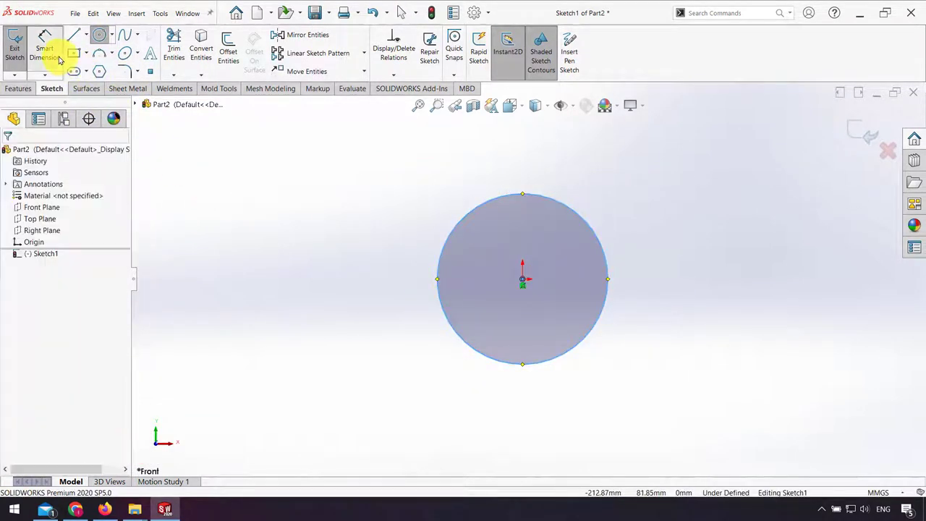
left_click(565, 206)
left_click(672, 280)
type("60")
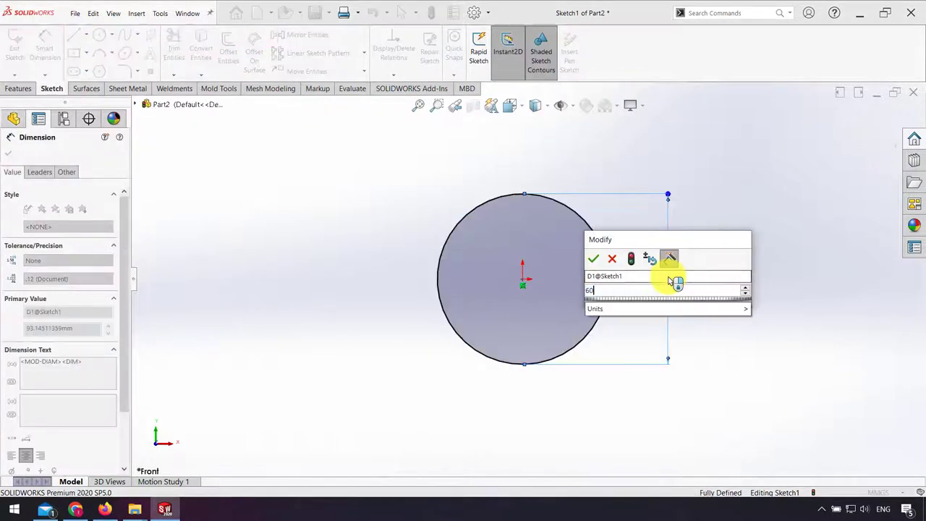
key("Return")
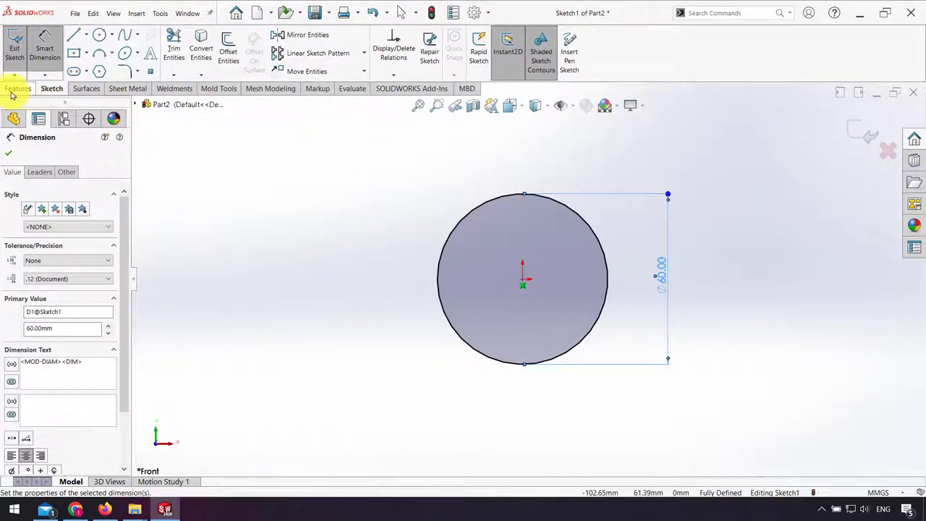
left_click(17, 90)
Extrude the 60 mm circle 115 mm into a cylinder, extending it in Direction 2 as well
left_click(17, 65)
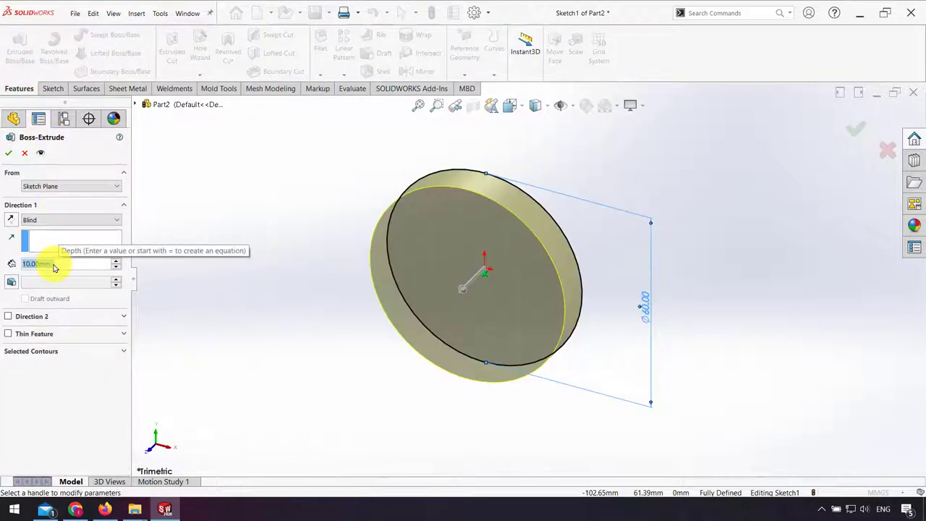
type("115")
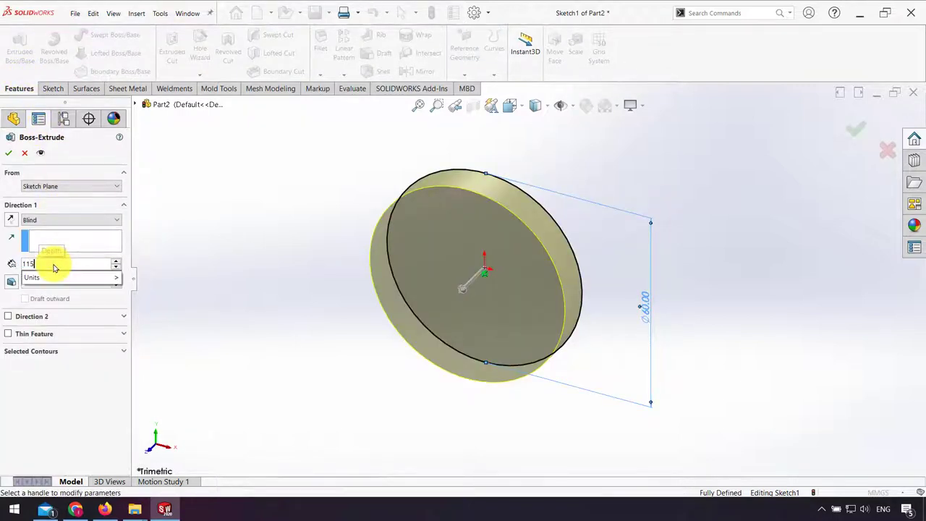
key("Return")
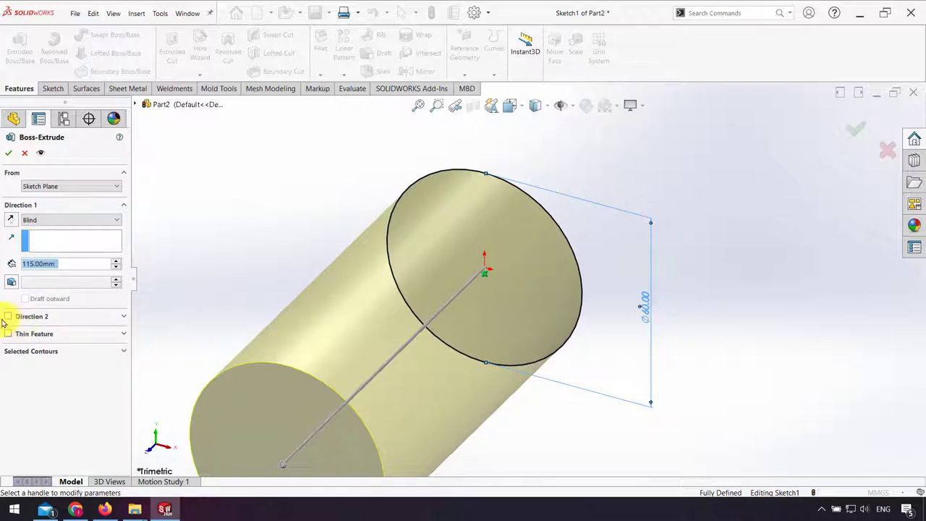
left_click(8, 316)
type("10")
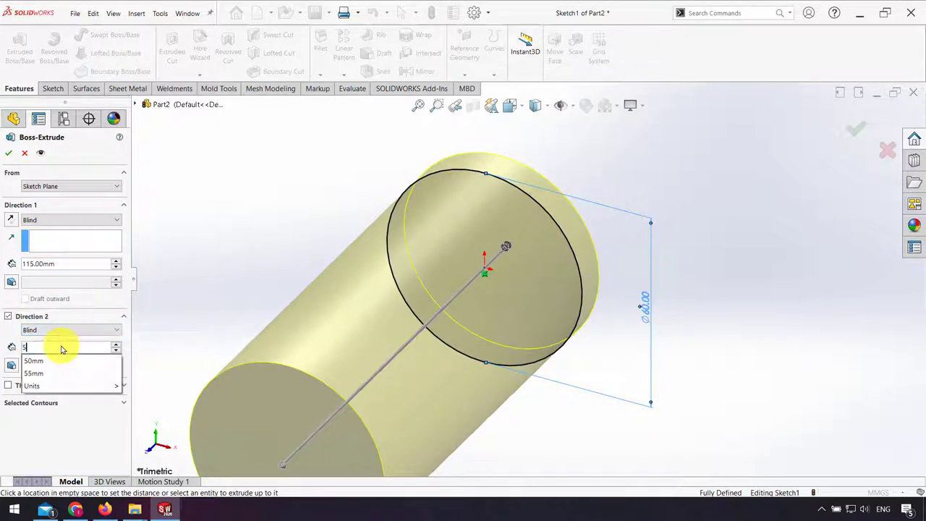
key("Return")
key("Return")
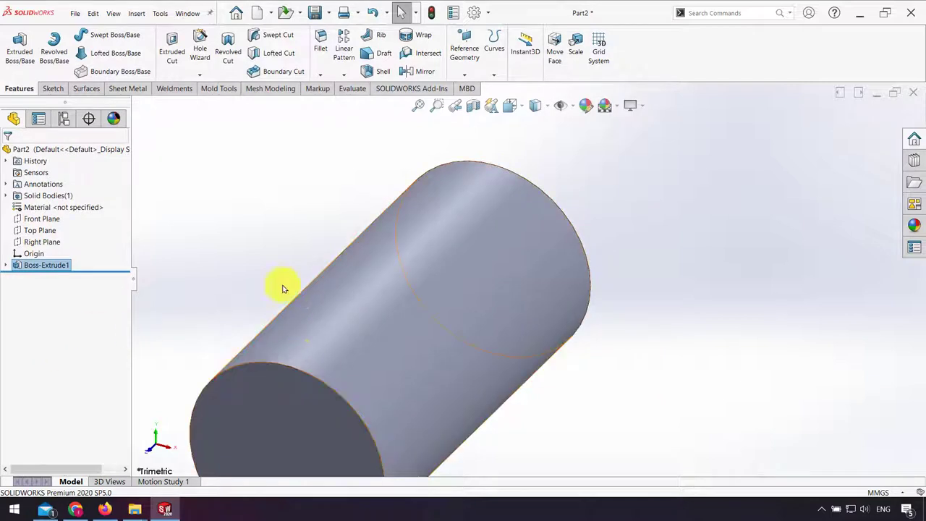
Convert the cylinder's circular end edge into a 60 mm circle in a new Front Plane sketch
key("f")
left_click(52, 216)
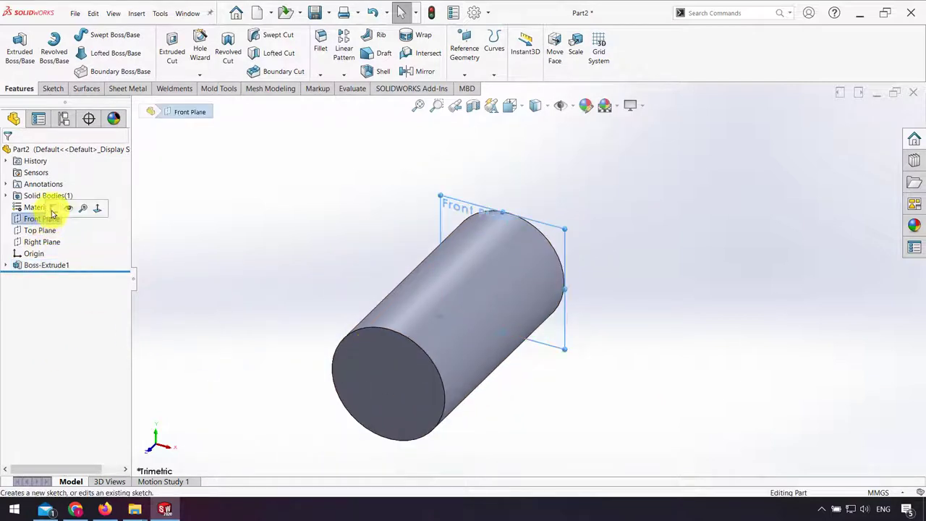
left_click(52, 210)
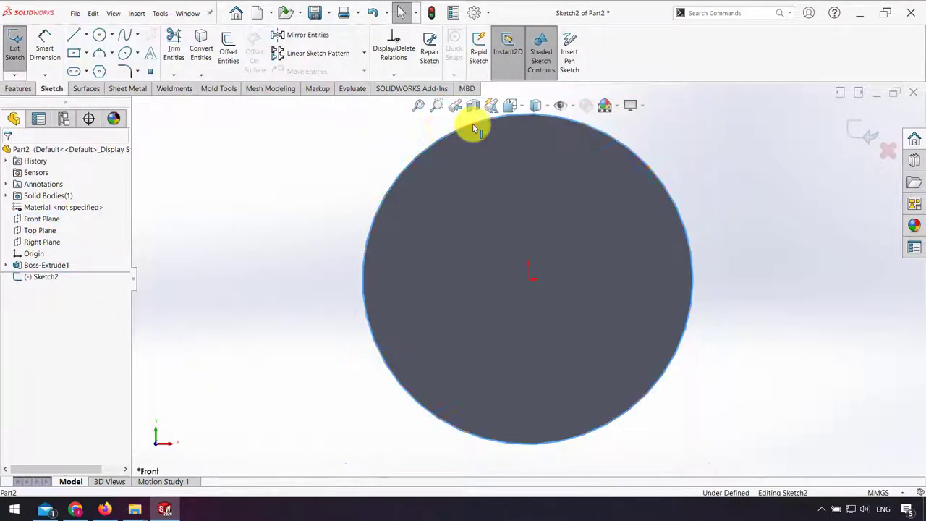
left_click(200, 64)
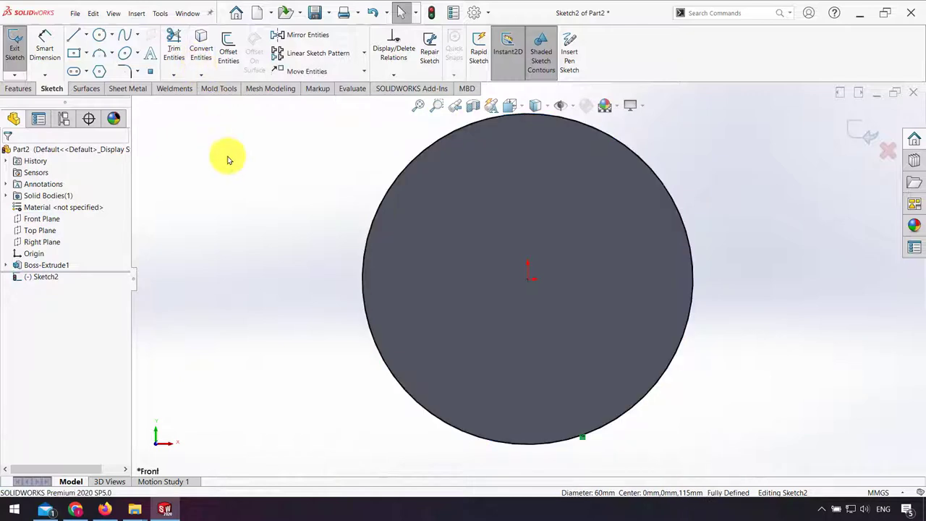
middle_click_drag(326, 221, 709, 168)
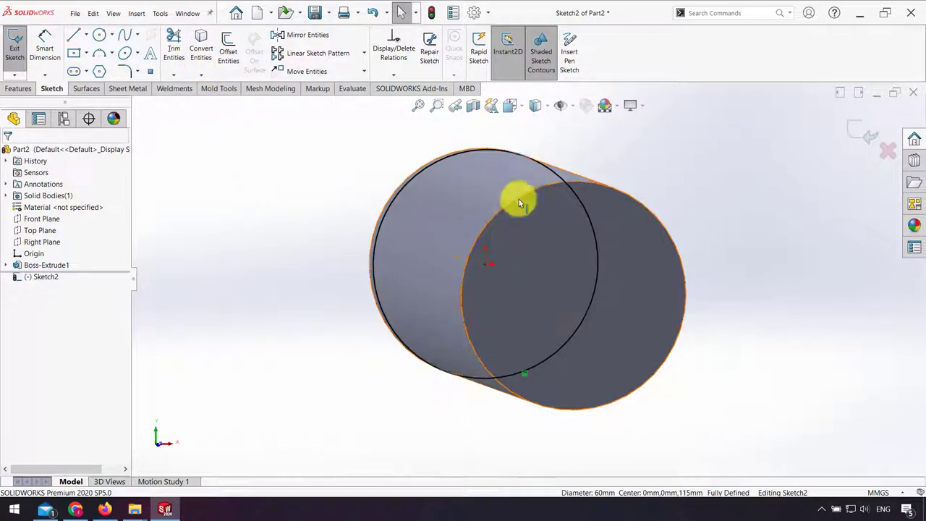
middle_click_drag(518, 201, 451, 209)
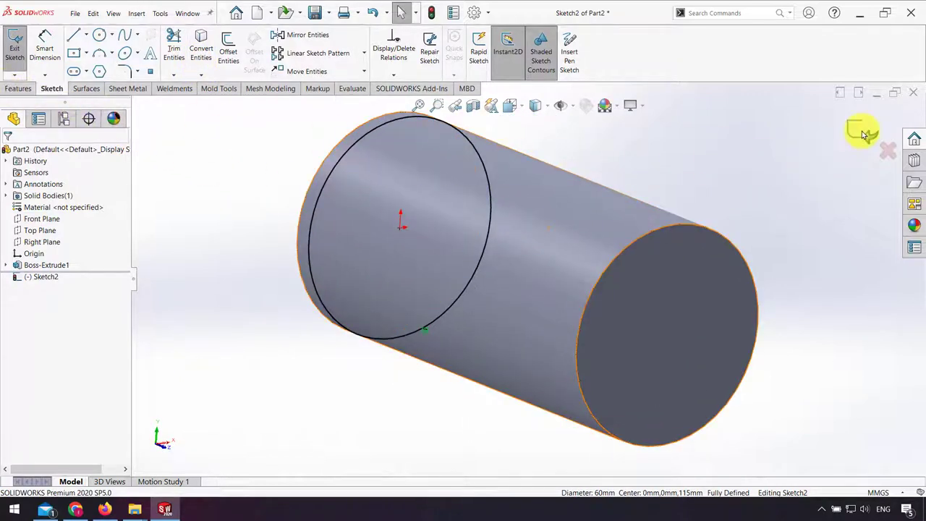
key("ctrl+b")
Create a 100 mm, 6-revolution helix around the cylinder, then select the Top Plane
left_click(493, 74)
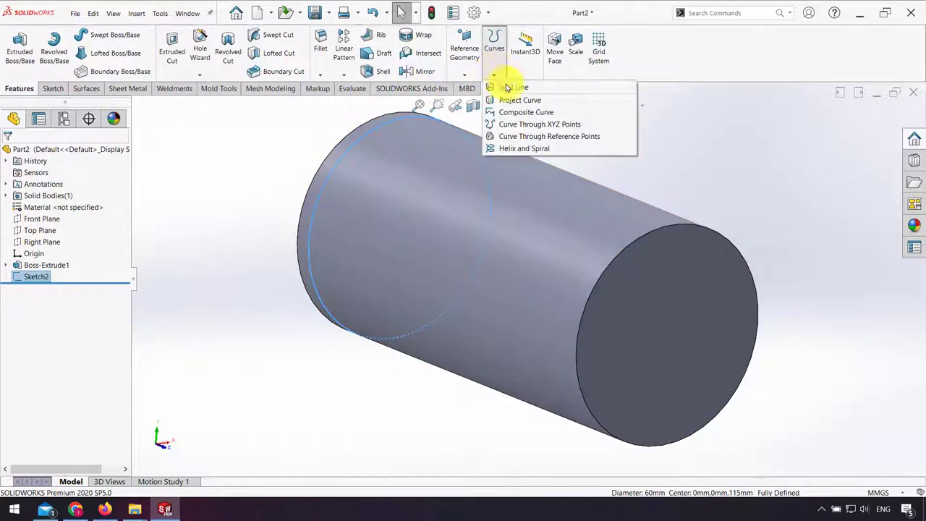
left_click(545, 151)
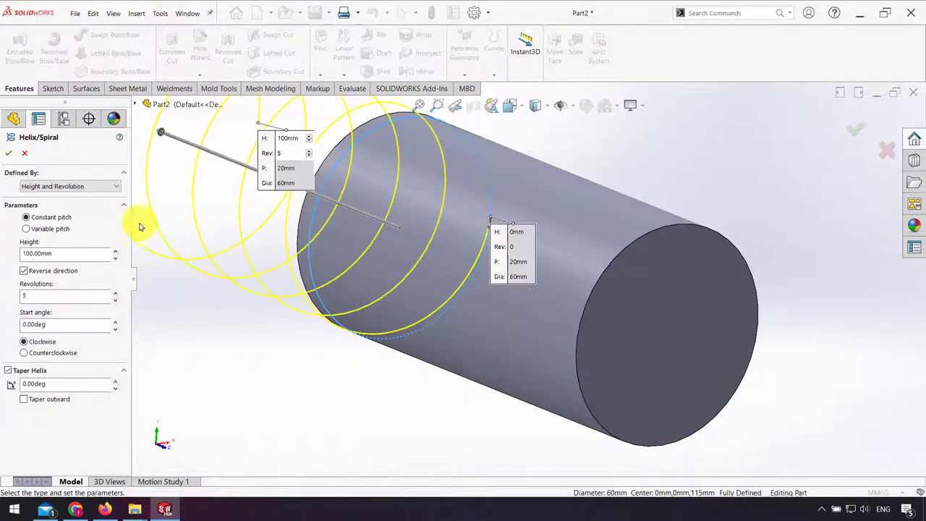
mouse_move(451, 295)
middle_mouse_down()
mouse_move(530, 220)
mouse_move(516, 225)
middle_mouse_up()
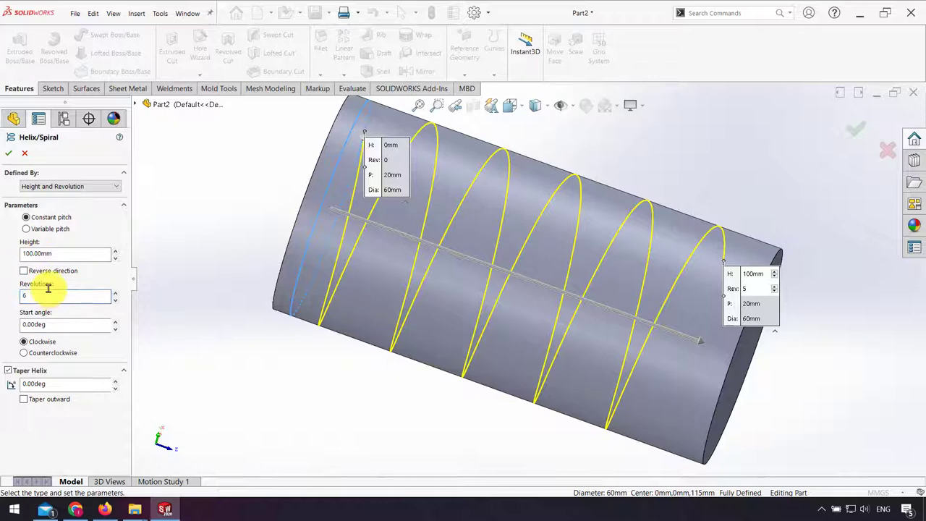
scroll(397, 311, "up", 3)
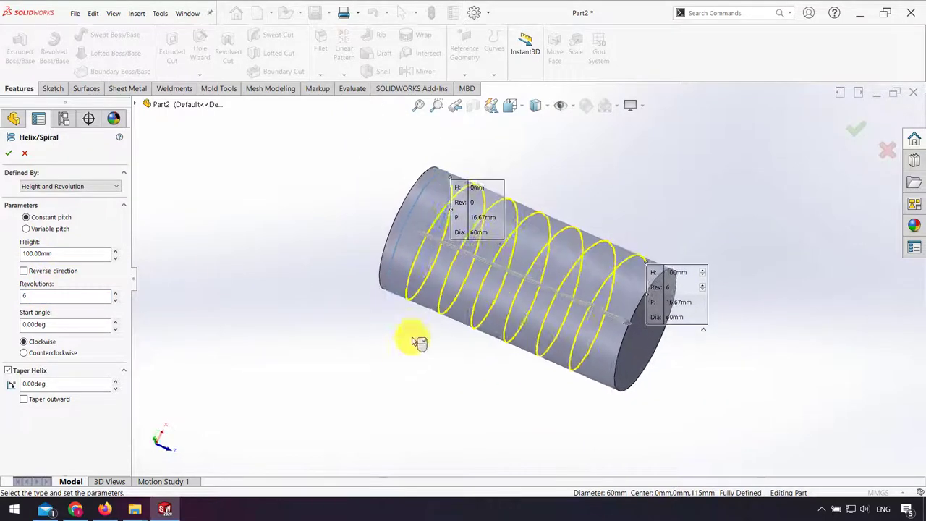
middle_click_drag(418, 341, 550, 281)
left_click(856, 128)
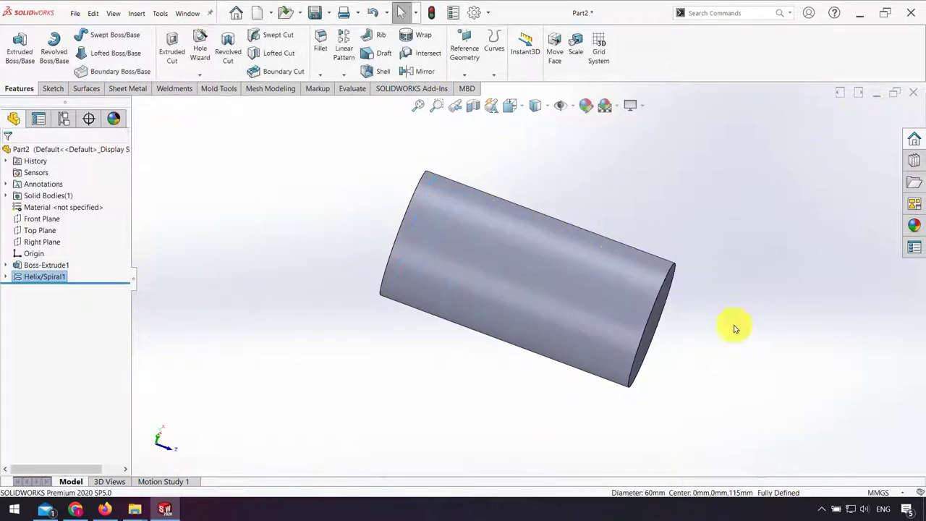
left_click(380, 411)
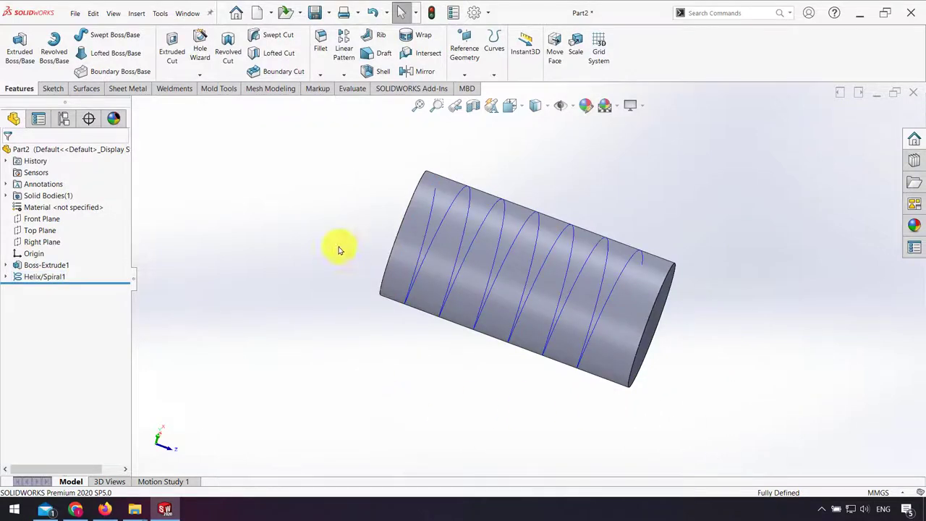
left_click(47, 230)
mouse_move(181, 246)
middle_mouse_down()
mouse_move(299, 263)
mouse_move(254, 357)
mouse_move(393, 263)
middle_mouse_up()
Draw a closed four-sided thread profile against the cylinder's edge on the Top Plane
left_click(37, 207)
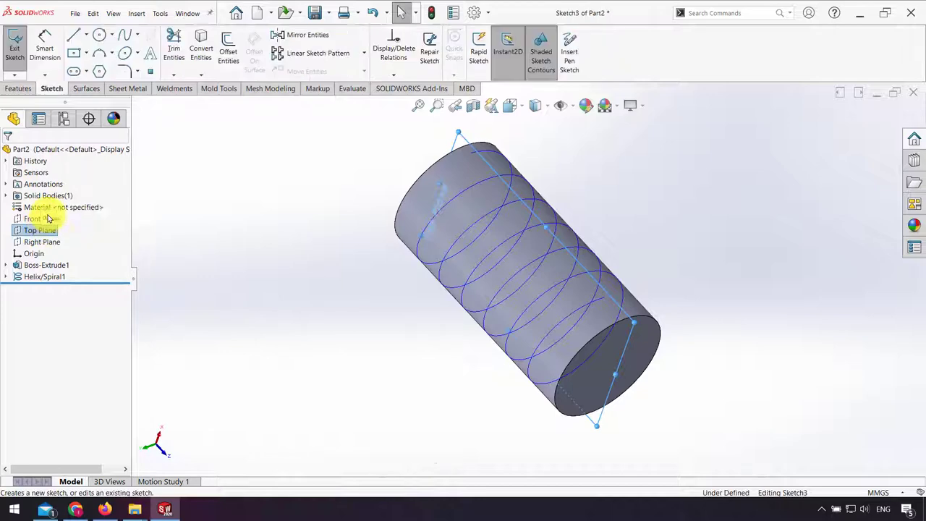
scroll(636, 144, "down", 3)
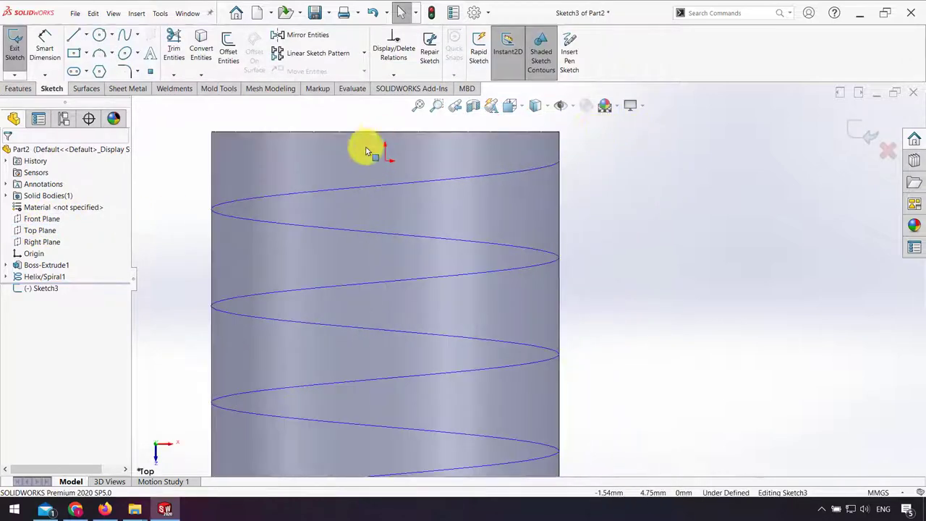
left_click(73, 34)
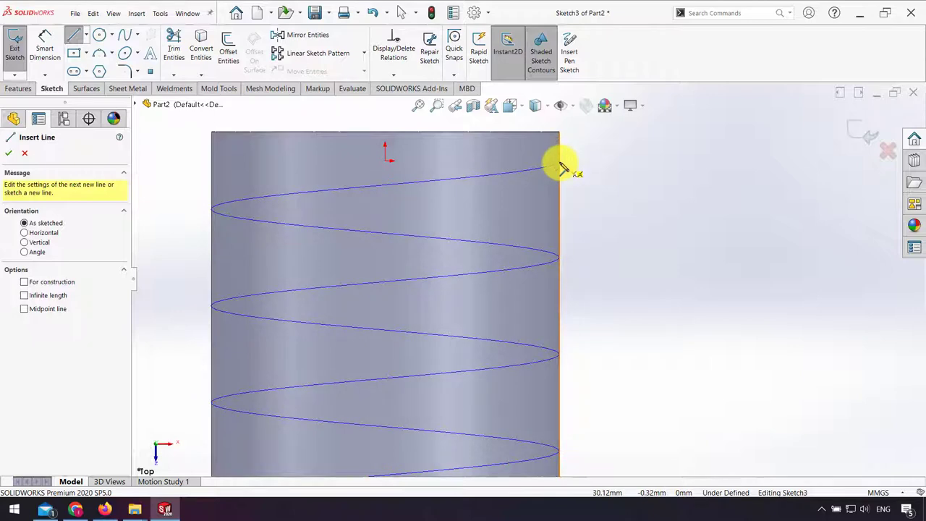
left_click(559, 161)
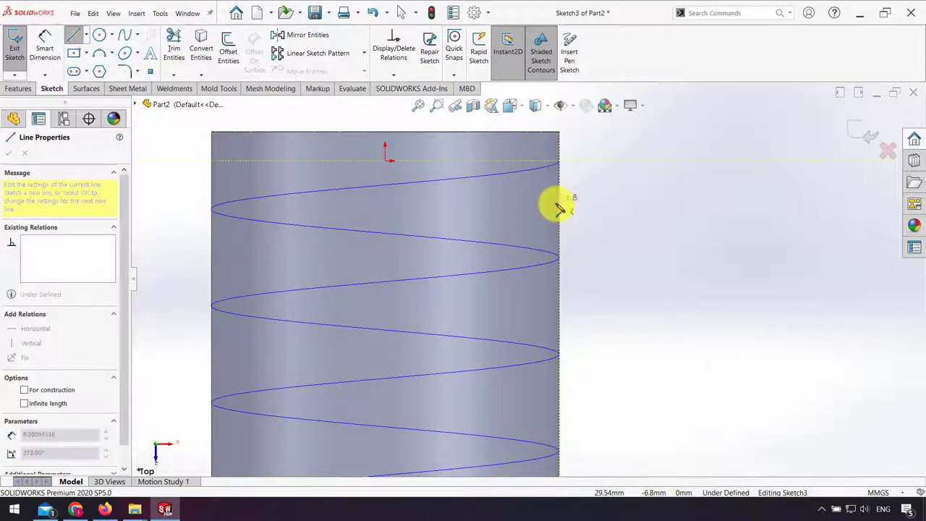
left_click(622, 195)
left_click(622, 171)
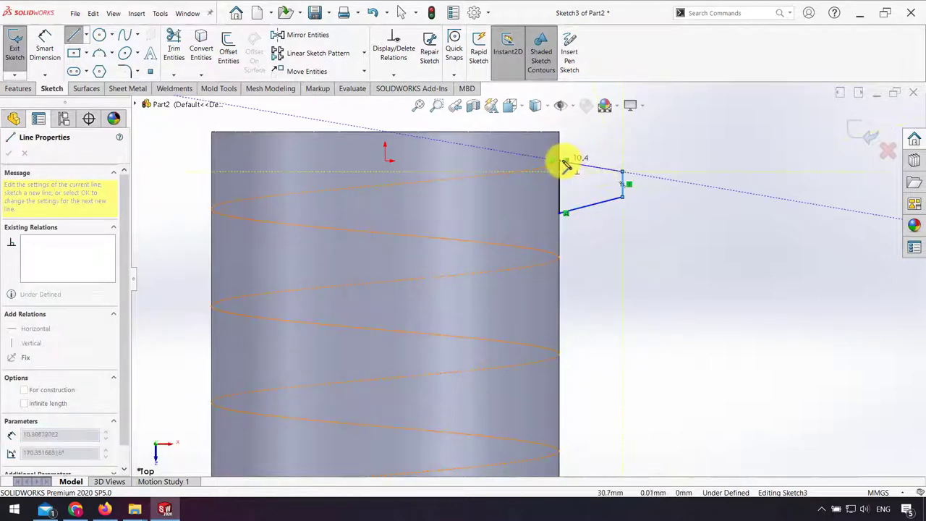
left_click(564, 163)
key("Escape")
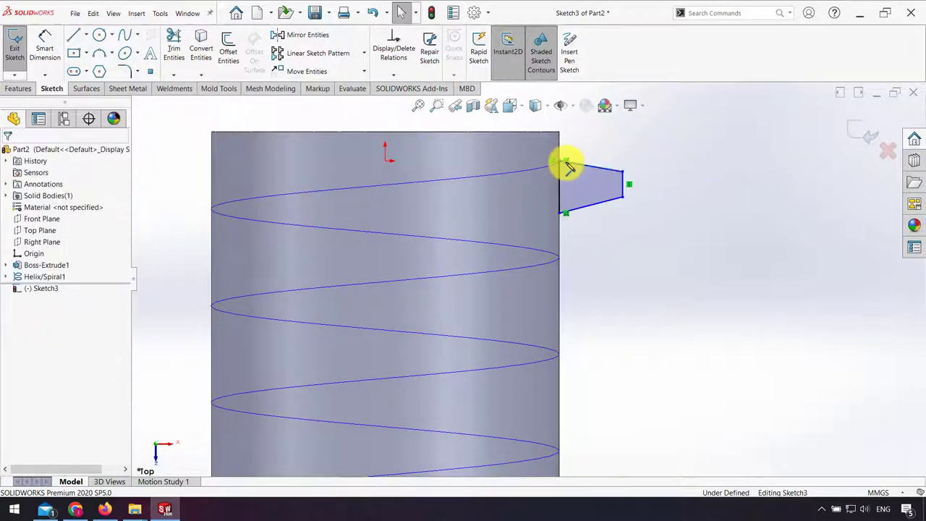
Make the profile's two slanted lines equal
left_click(589, 171)
left_click(592, 207, "ctrl")
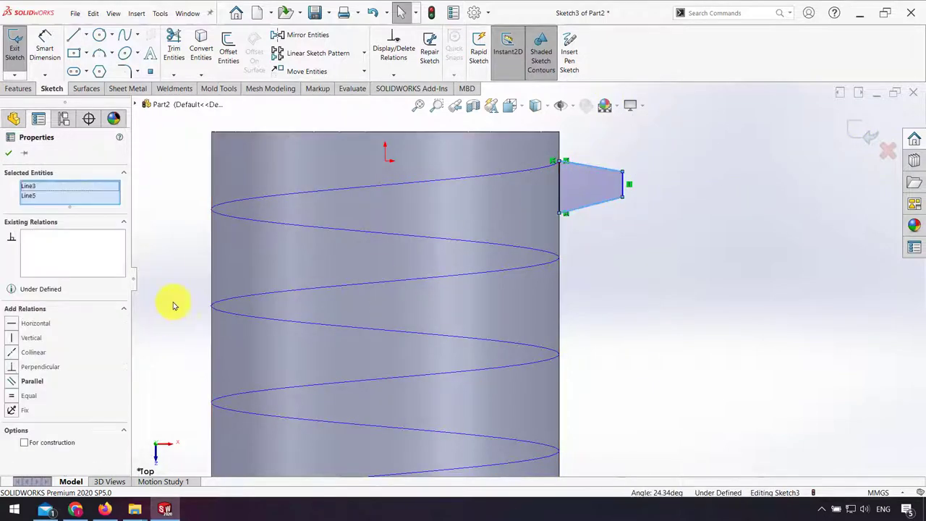
left_click(23, 398)
left_click(586, 295)
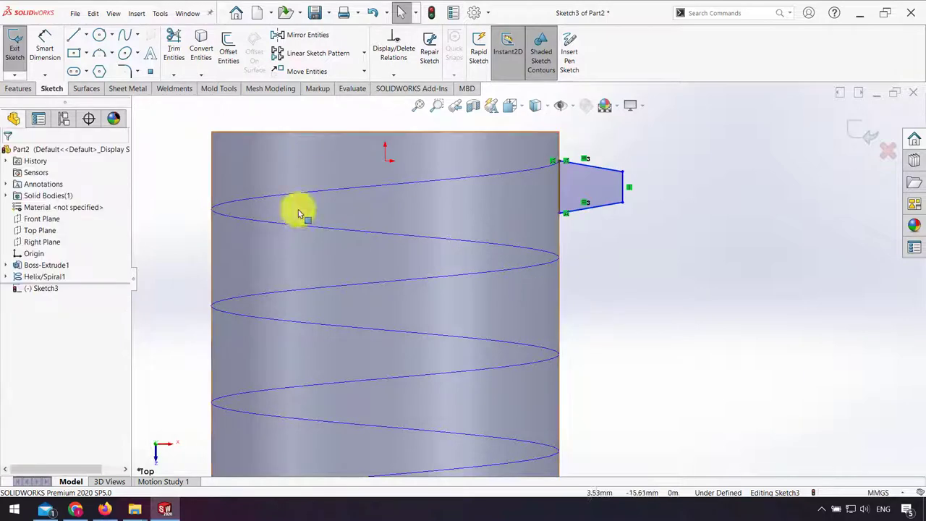
left_click(42, 42)
Dimension the trapezoid: 10 mm inner edge, 5 mm outer edge, 10 mm depth
left_click(558, 192)
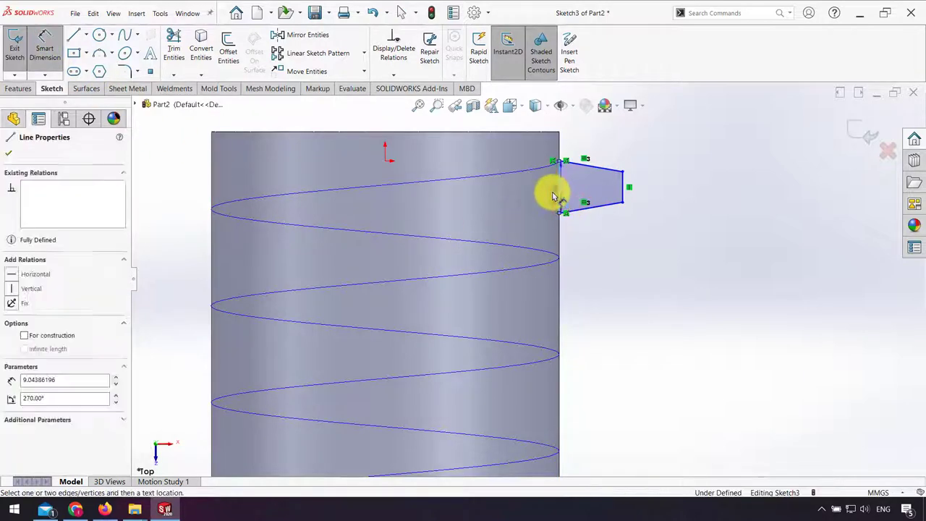
left_click(546, 194)
type("10")
key("Return")
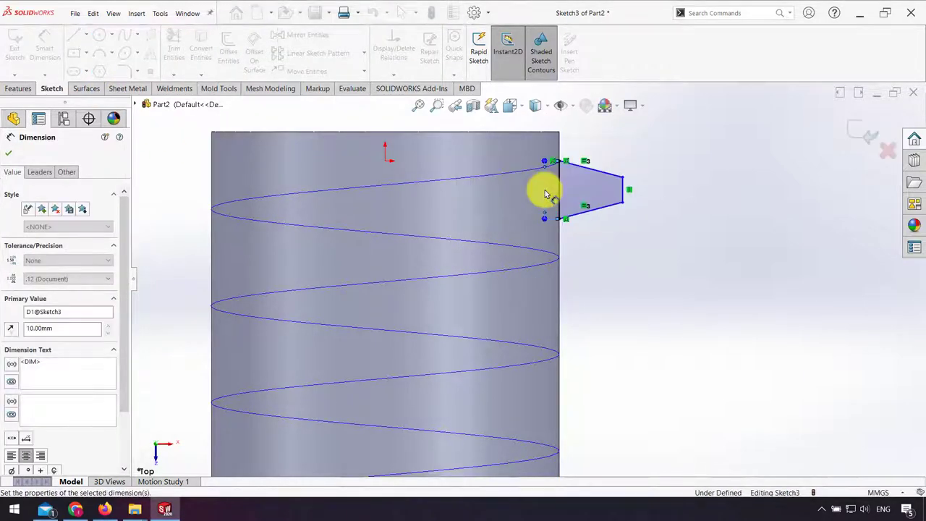
left_click(646, 194)
left_click(658, 188)
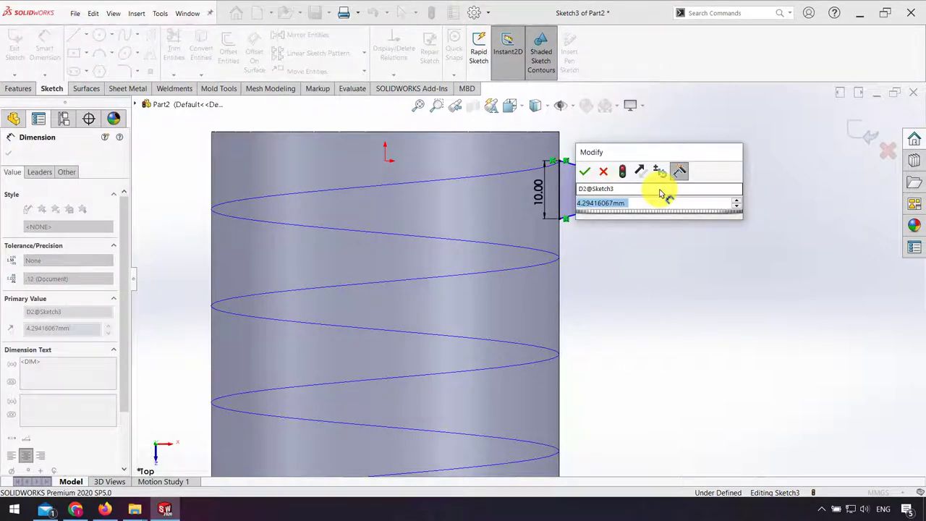
type("5")
key("Return")
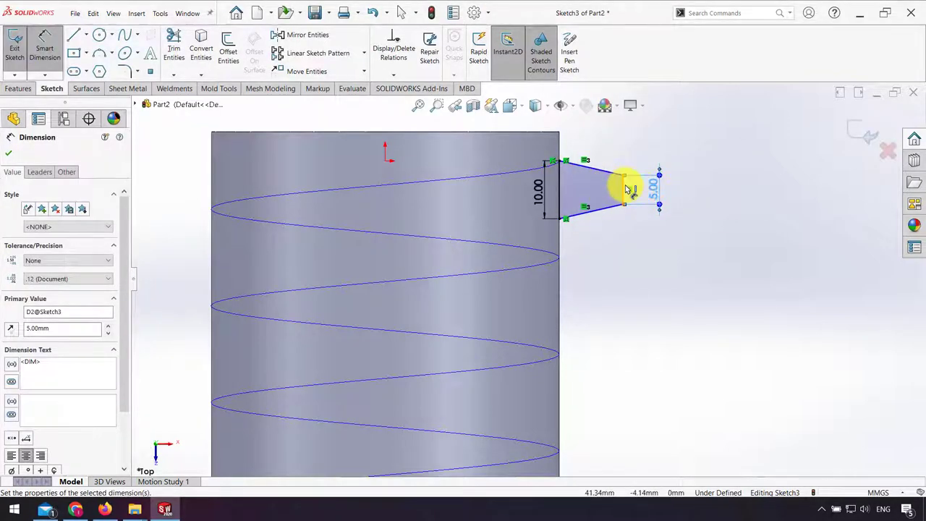
left_click(558, 190)
left_click(590, 238)
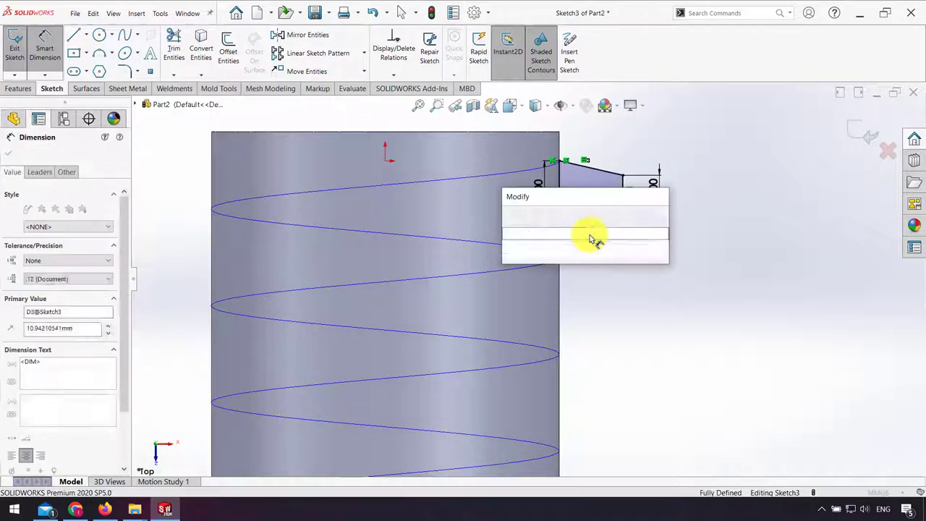
type("10")
key("Return")
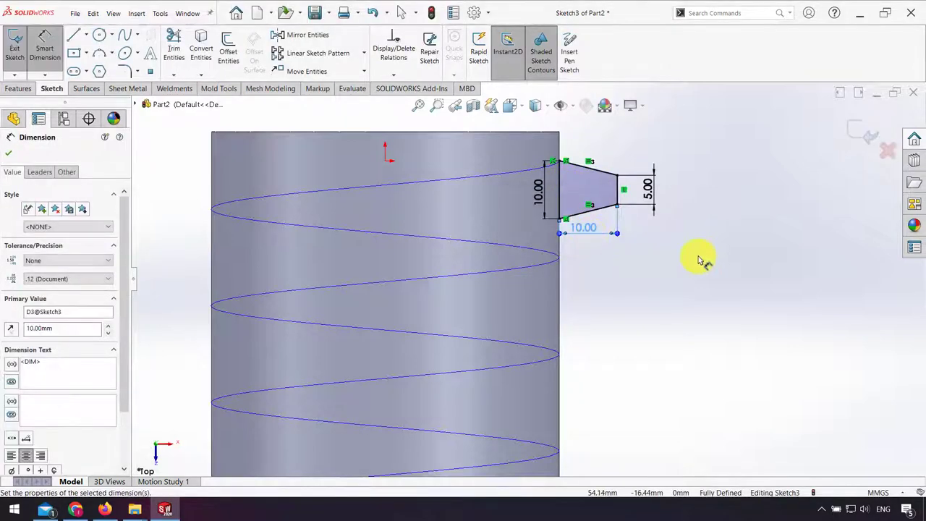
Discard the redundant extra dimension and finish the profile sketch
left_click(559, 162)
left_click(613, 145)
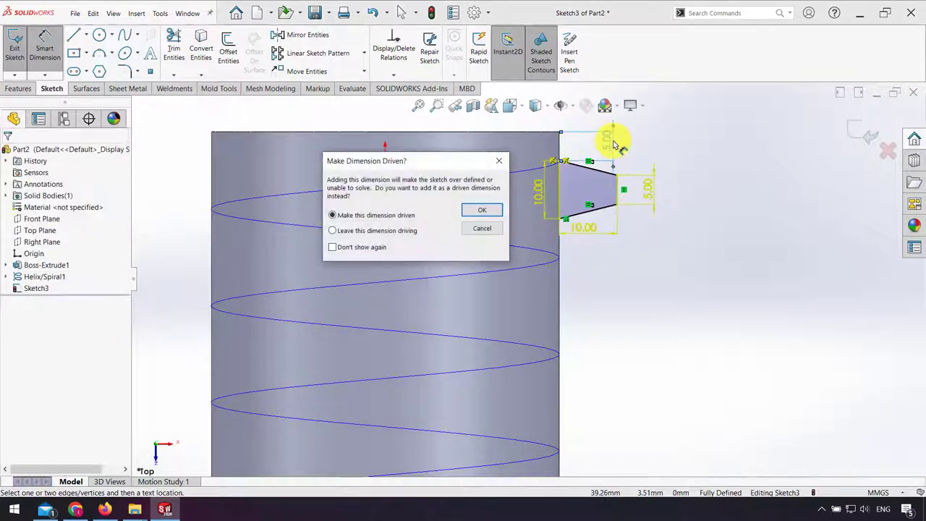
left_click(481, 230)
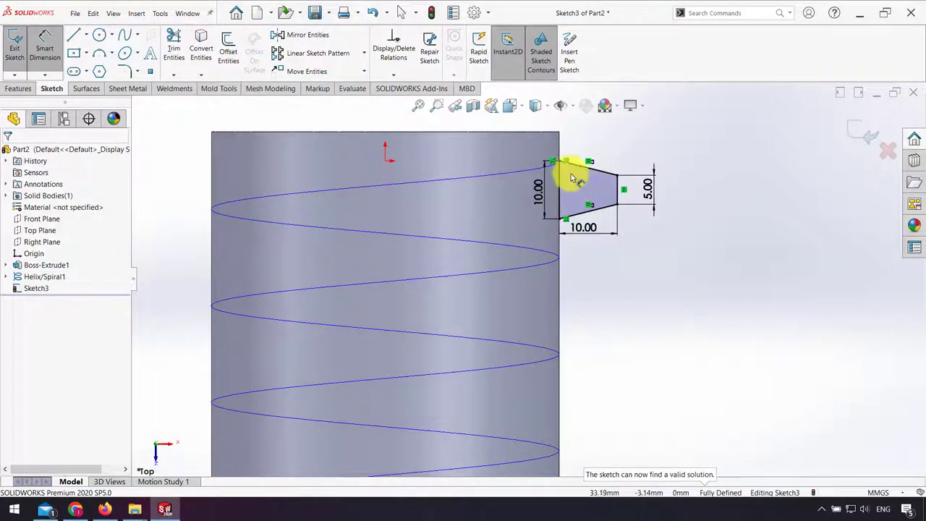
scroll(551, 179, "down", 3)
scroll(574, 169, "down", 2)
scroll(574, 196, "up", 4)
middle_click_drag(574, 196, 600, 268)
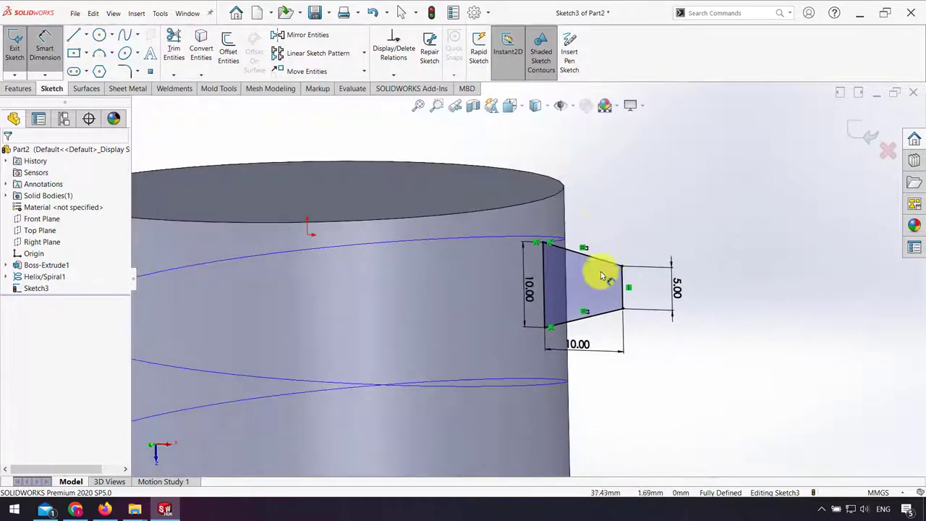
key("Escape")
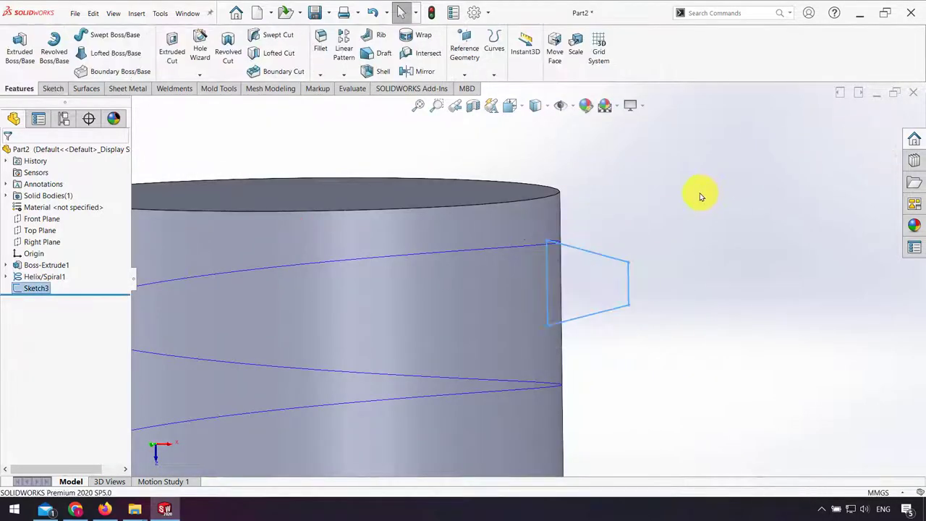
Sweep the trapezoid profile along the helix to form the thread
scroll(654, 211, "up", 3)
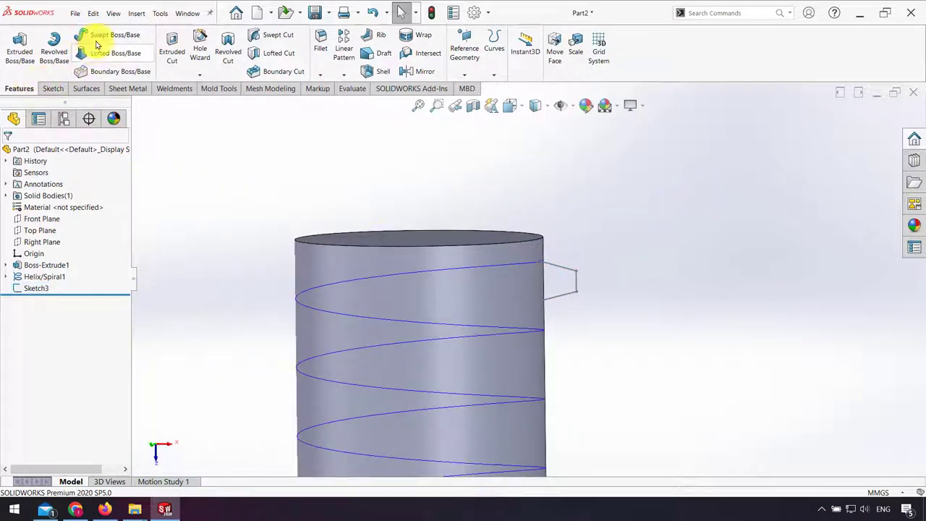
left_click(564, 273)
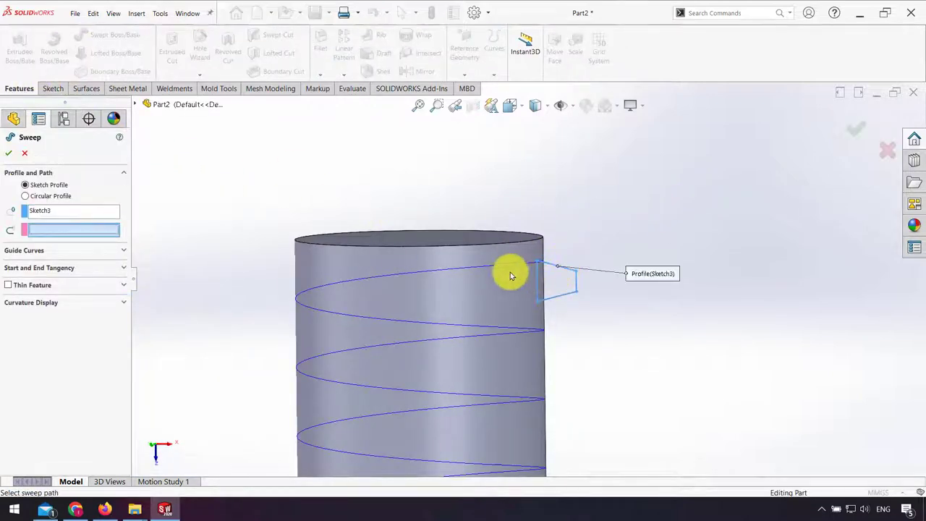
left_click(510, 271)
scroll(510, 271, "up", 3)
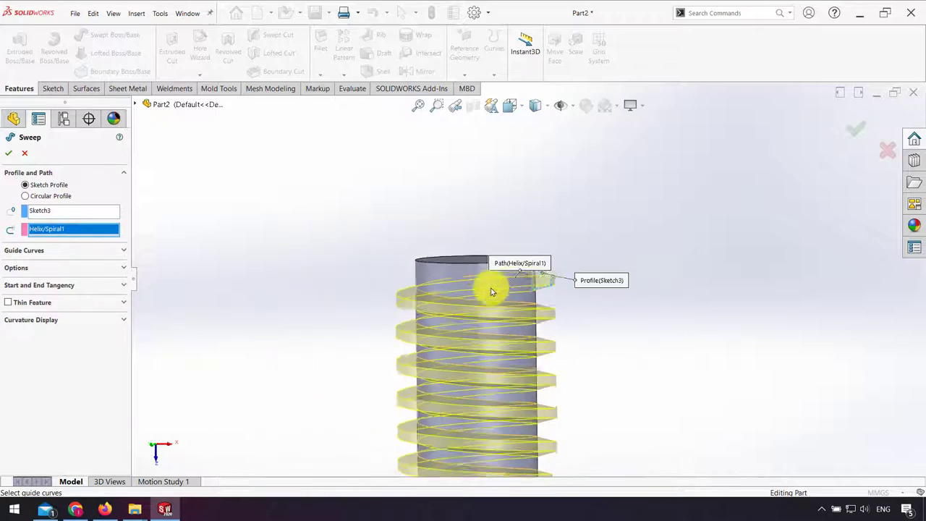
scroll(492, 289, "up", 2)
scroll(523, 416, "down", 2)
scroll(523, 413, "down", 1)
middle_click_drag(523, 411, 482, 403)
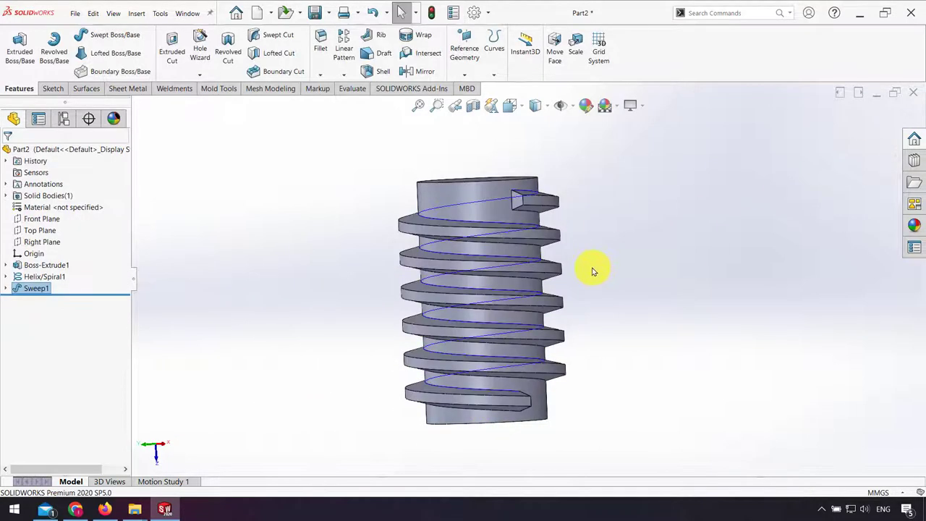
Hide the helix curve and start a new sketch on the rod's top face
left_click(35, 265)
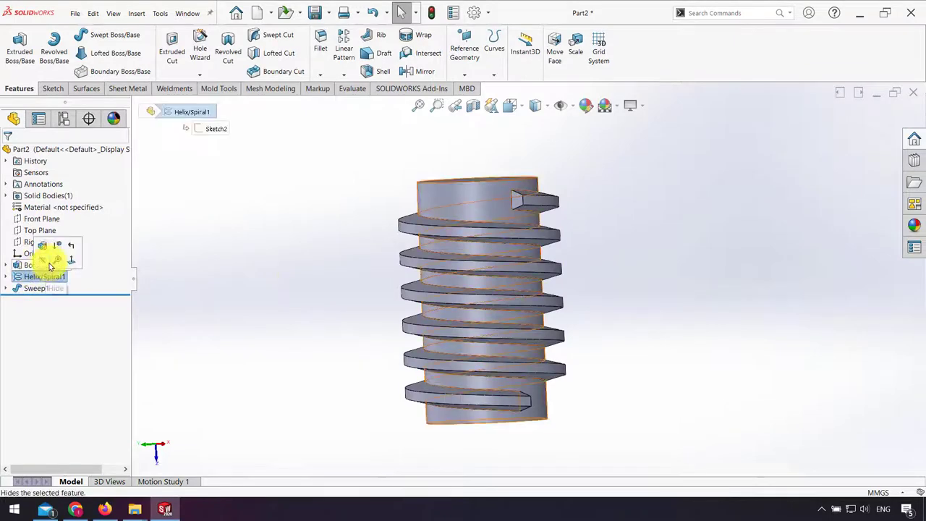
left_click(306, 246)
mouse_move(499, 196)
middle_mouse_down()
mouse_move(502, 310)
mouse_move(488, 238)
middle_mouse_up()
left_click(492, 233)
left_click(528, 211)
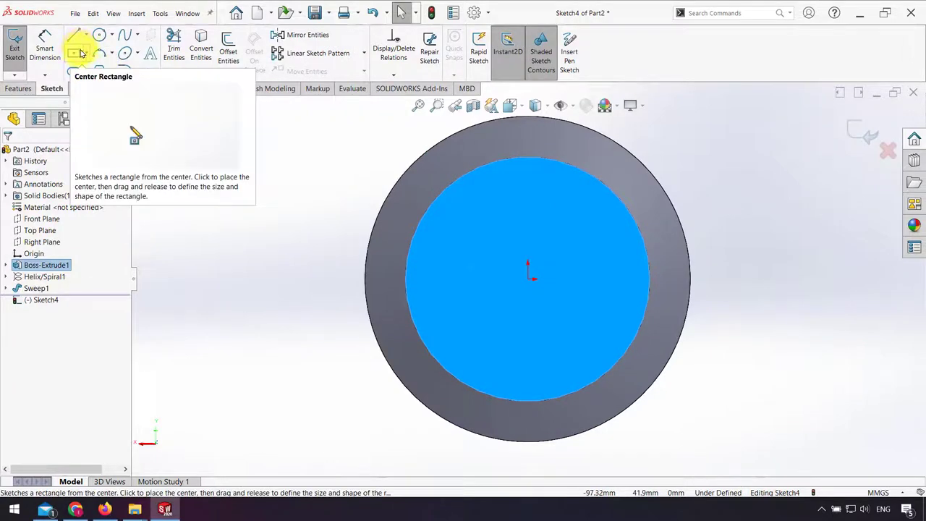
Sketch a 30 mm diameter circle centred on the origin
left_click(99, 34)
left_click_drag(530, 279, 562, 224)
left_click(45, 45)
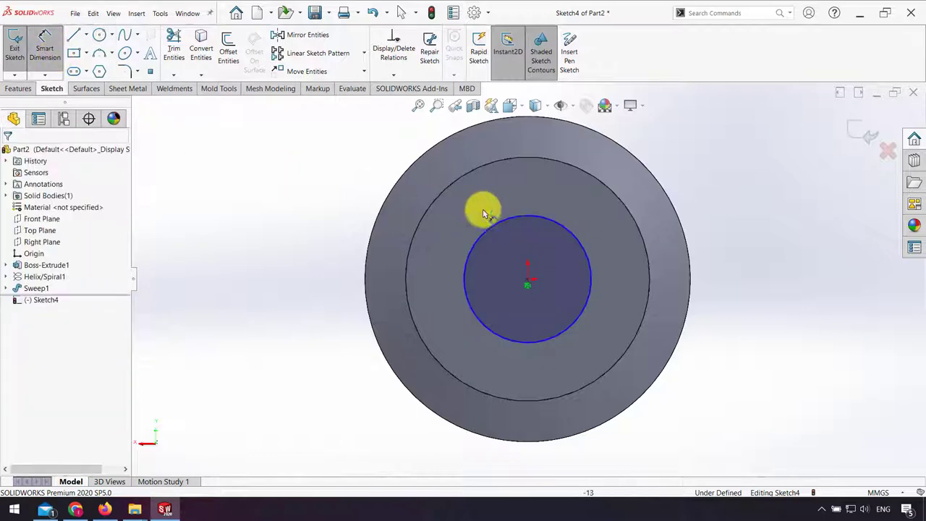
left_click(536, 215)
left_click(743, 242)
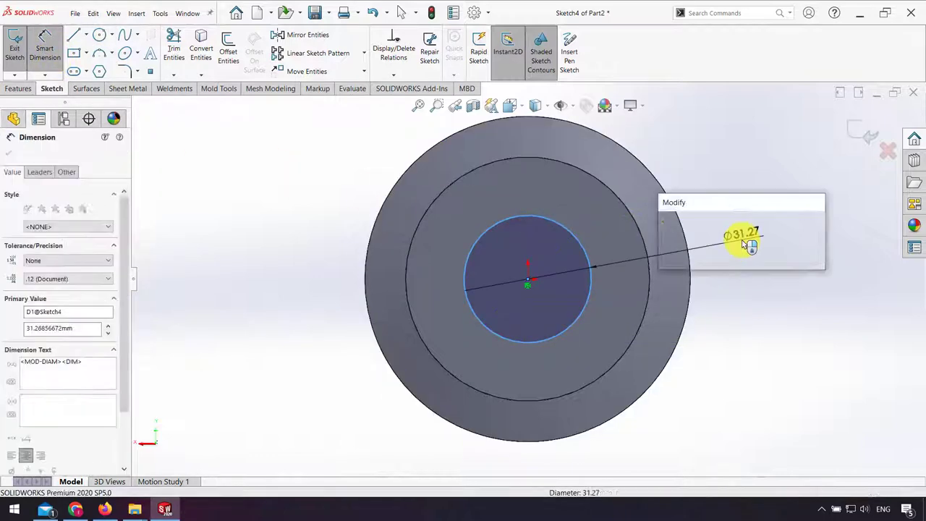
type("30")
key("Return")
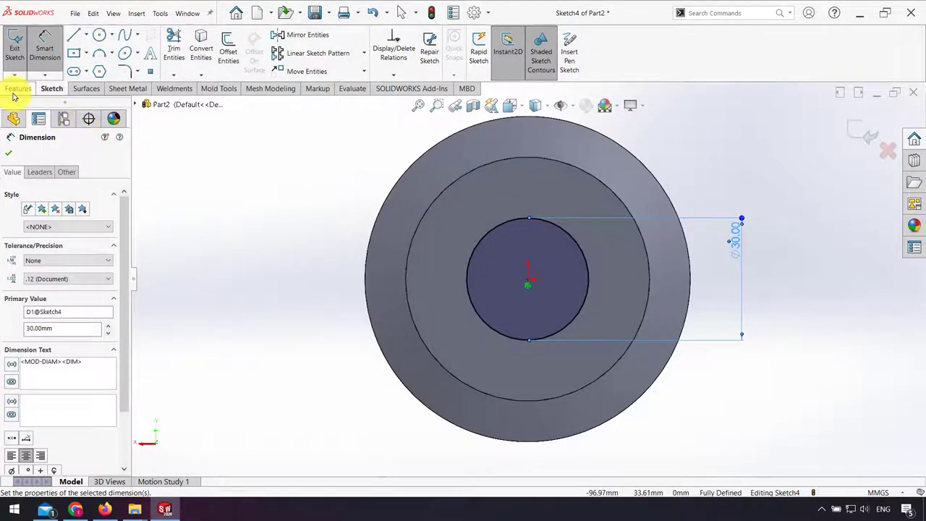
Cut the 30 mm circle Through All to bore the rod
left_click(16, 89)
left_click(172, 49)
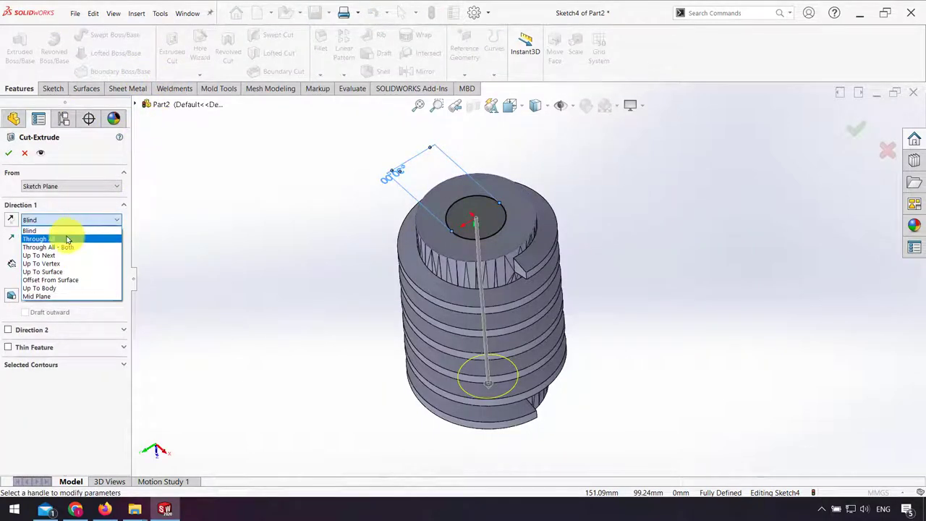
left_click(69, 229)
middle_click_drag(462, 239, 533, 128)
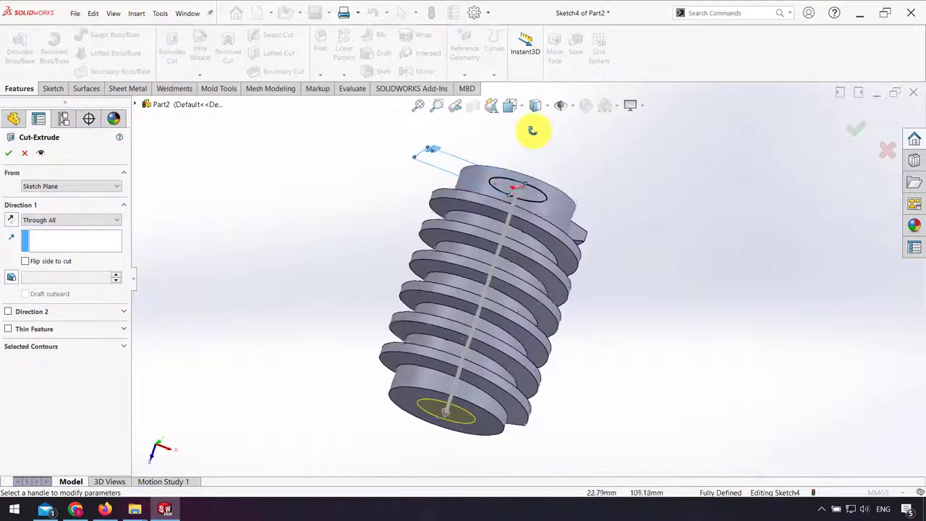
left_click(855, 128)
Start a new sketch on the rod's top face
middle_click_drag(516, 237, 502, 289)
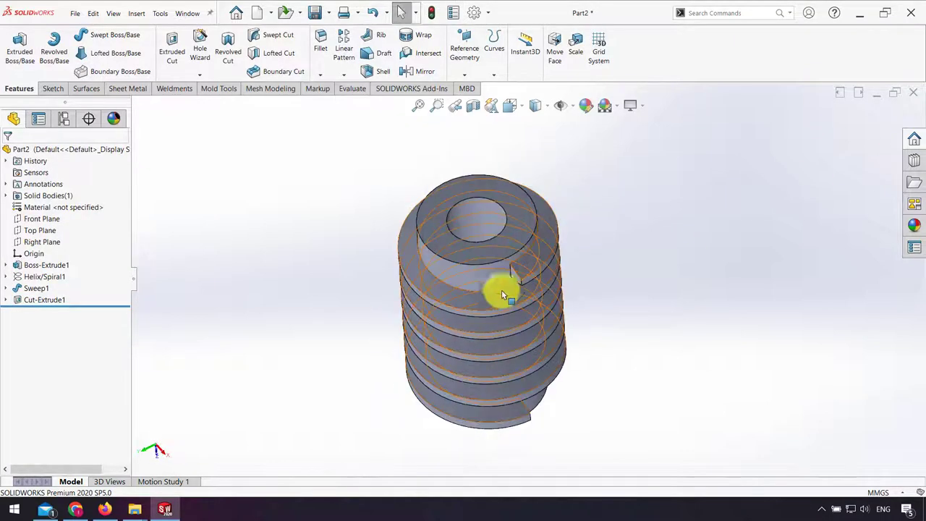
left_click(509, 240)
left_click(552, 212)
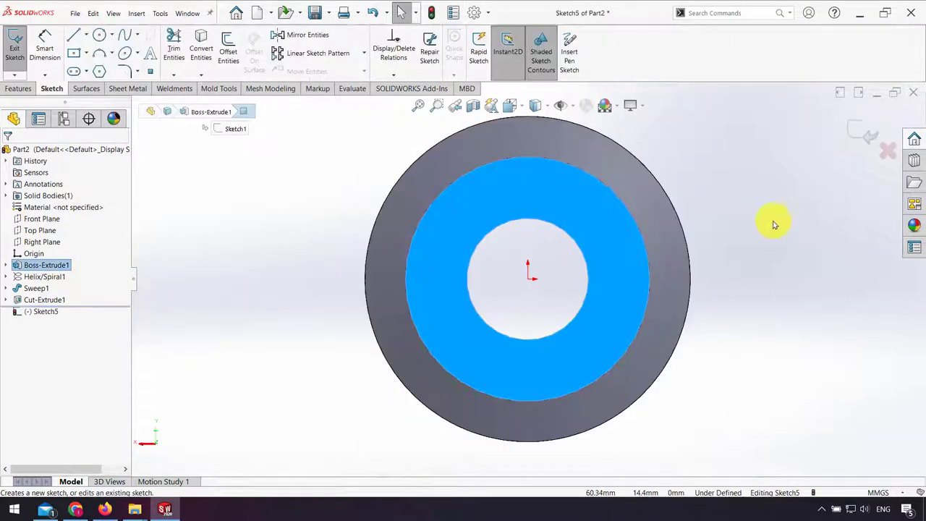
Draw a corner rectangle straddling the bore's edge
left_click(85, 54)
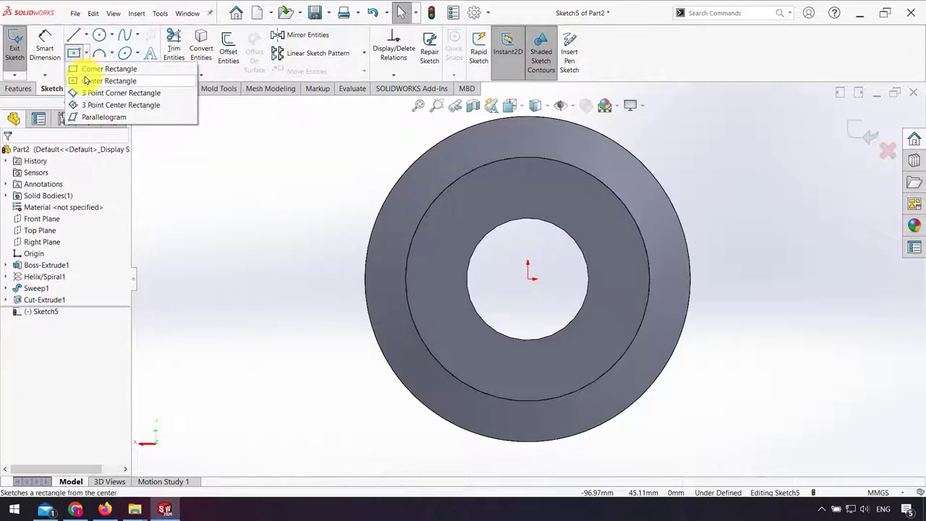
left_click(88, 71)
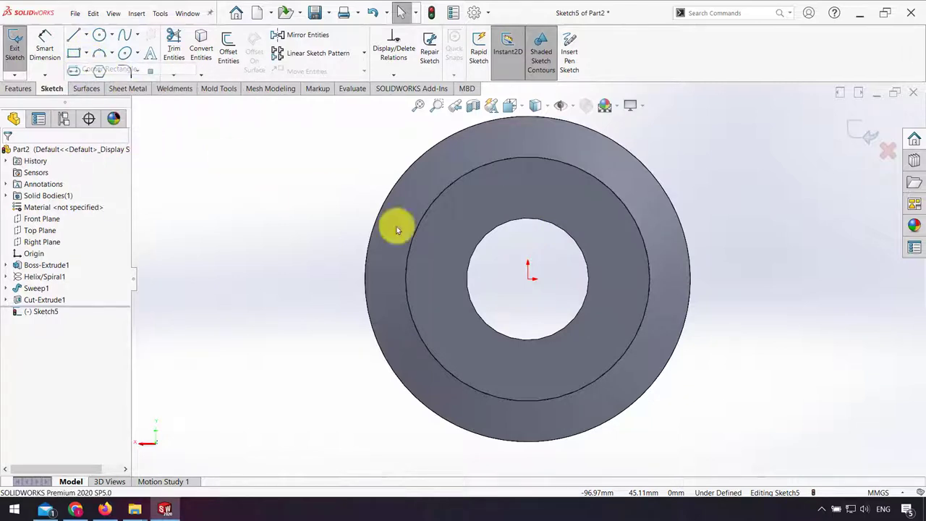
left_click(512, 209)
left_click(547, 297)
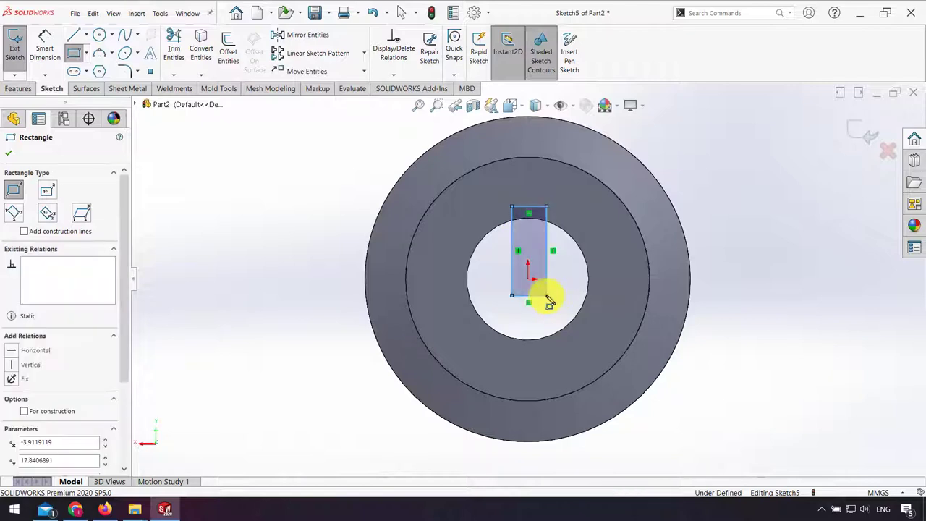
key("Escape")
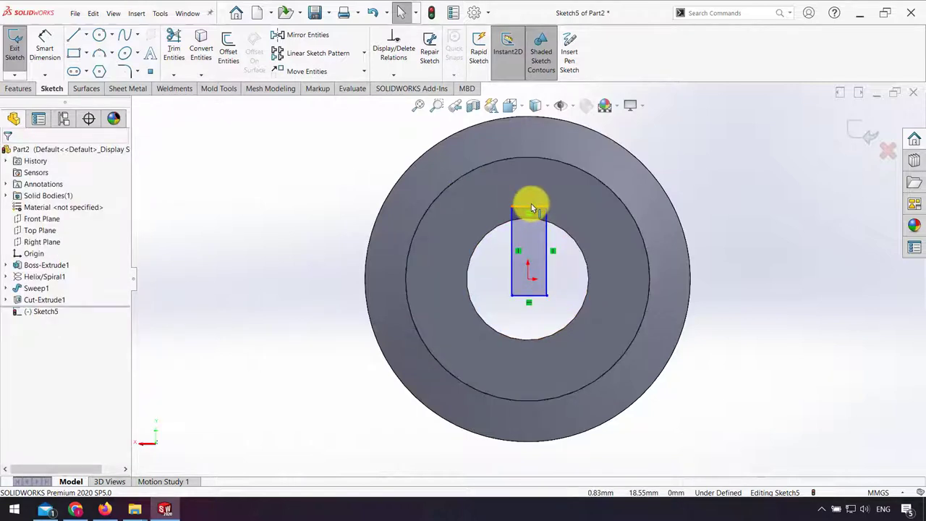
Dimension the rectangle's width to 7 mm
left_click(529, 209)
left_click(529, 278, "ctrl")
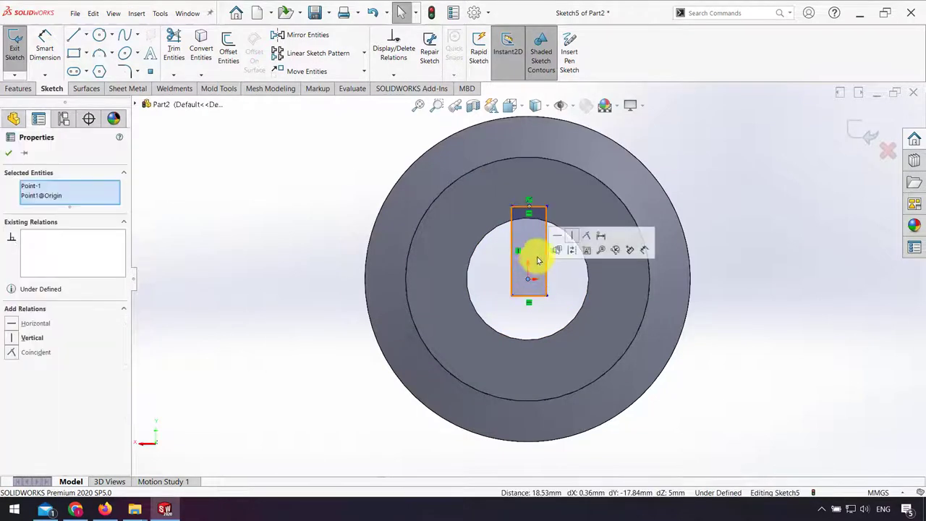
left_click(44, 45)
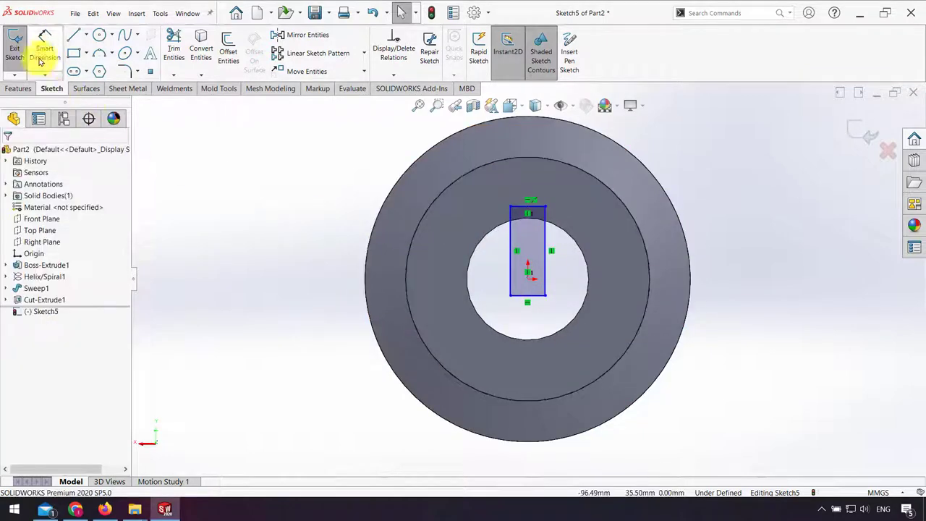
left_click(531, 297)
left_click(536, 309)
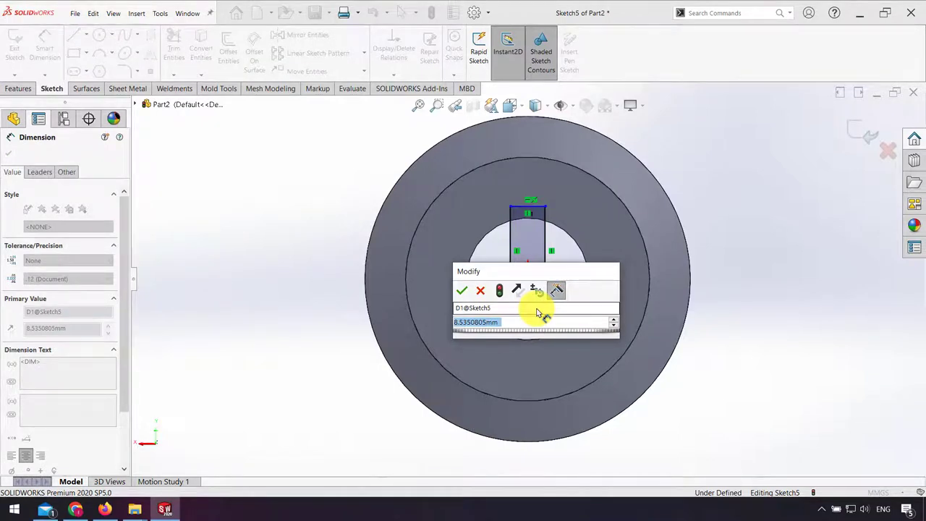
type("7")
key("Return")
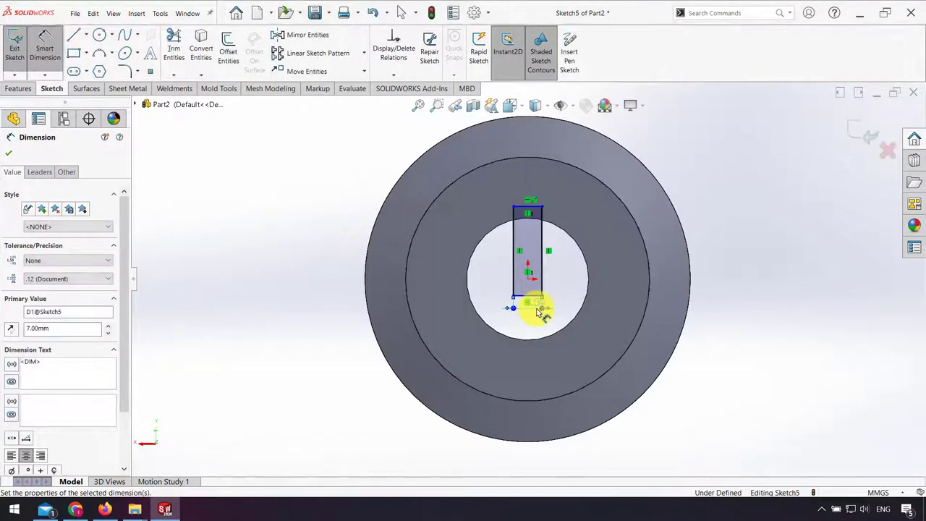
key("Escape")
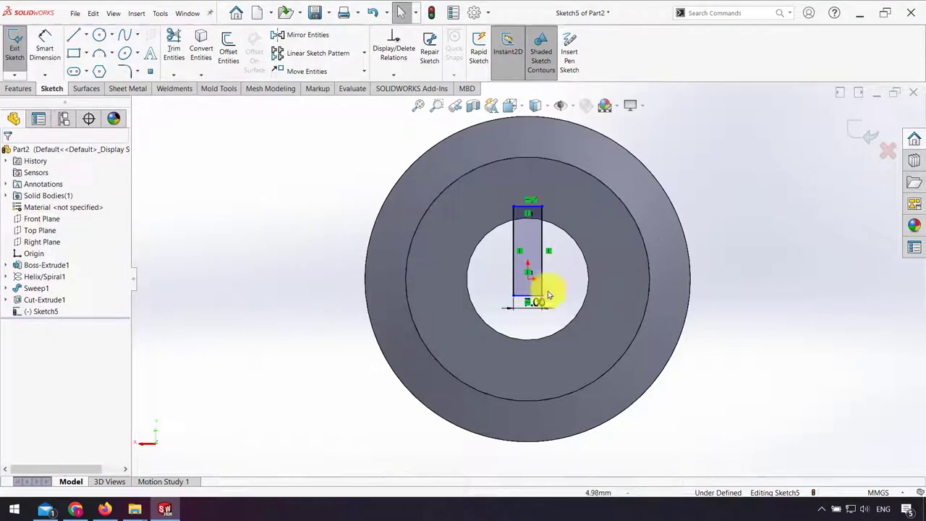
Add a Horizontal relation between the rectangle's bottom-left corner and the origin
scroll(526, 302, "down", 5)
left_click(495, 292)
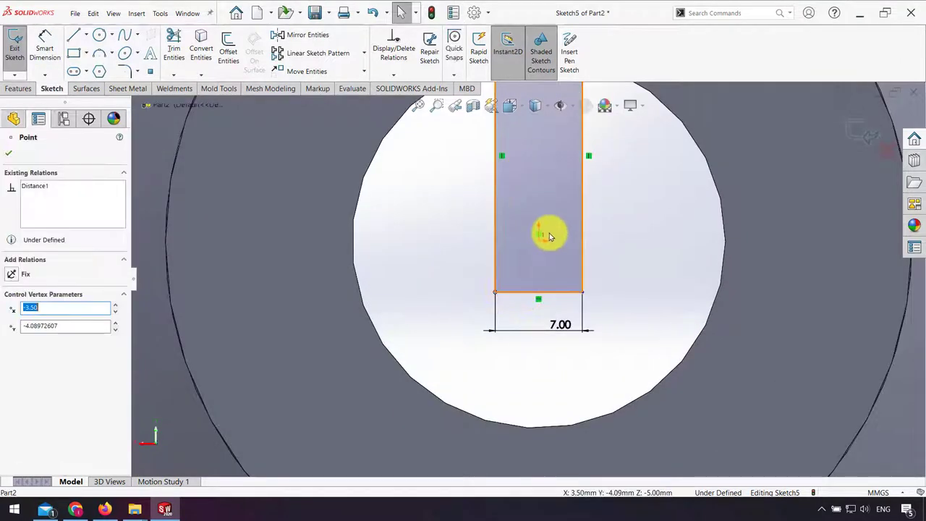
left_click(583, 202, "ctrl")
left_click(564, 196)
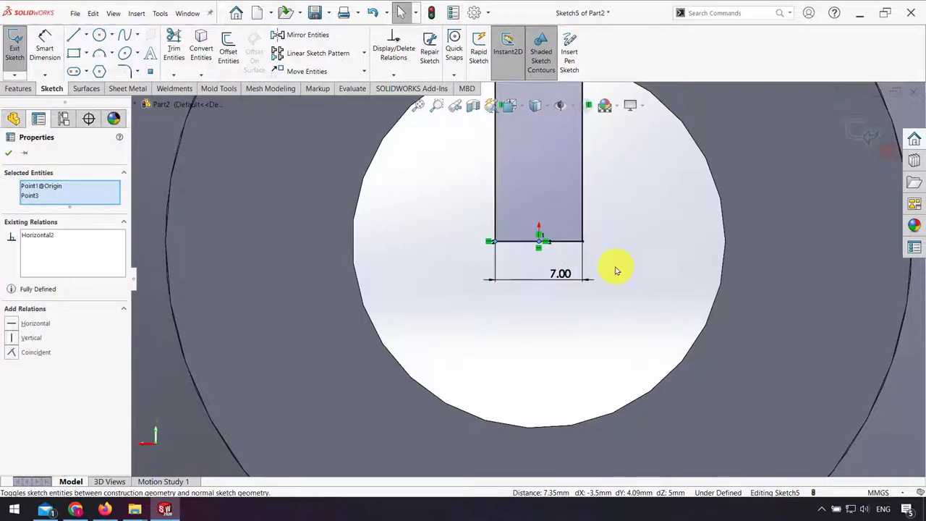
left_click(614, 268)
scroll(616, 271, "up", 5)
Dimension the rectangle's height, correcting it from 17 mm to 20 mm
left_click(44, 45)
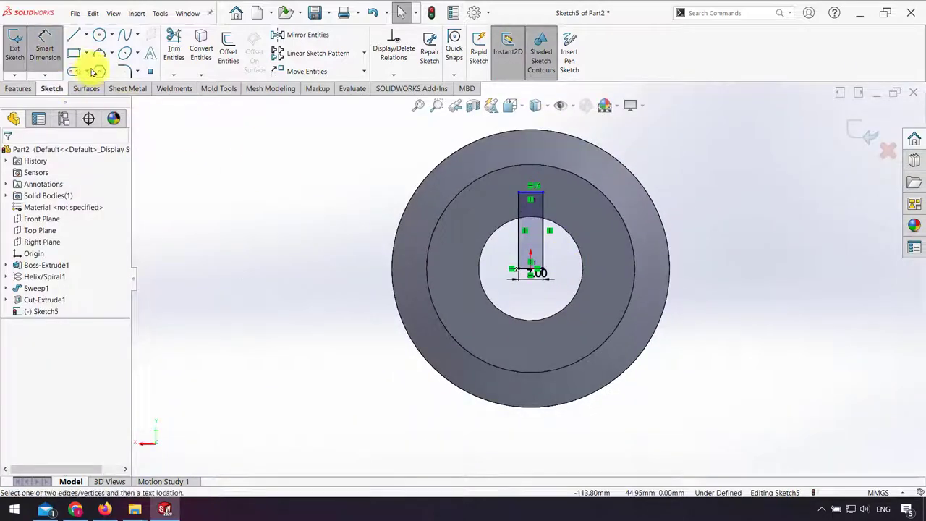
left_click(544, 248)
left_click(570, 249)
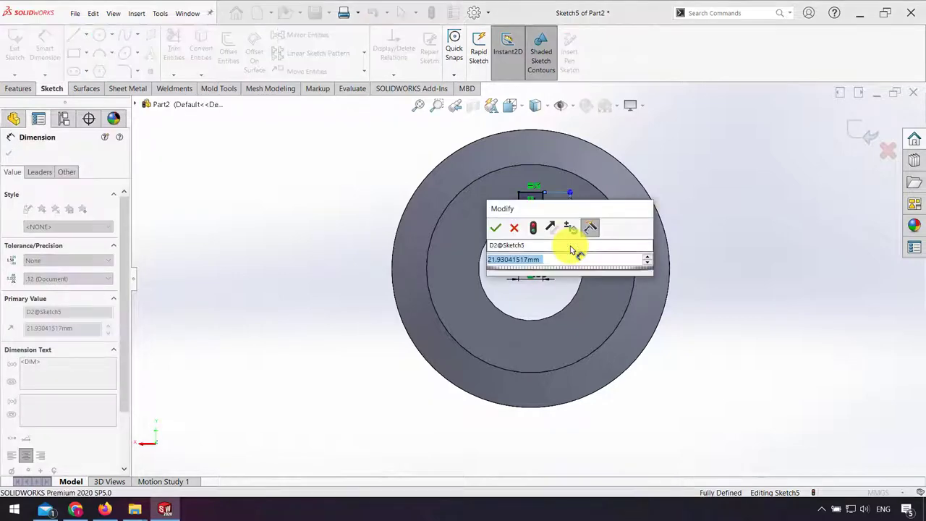
type("17")
key("Return")
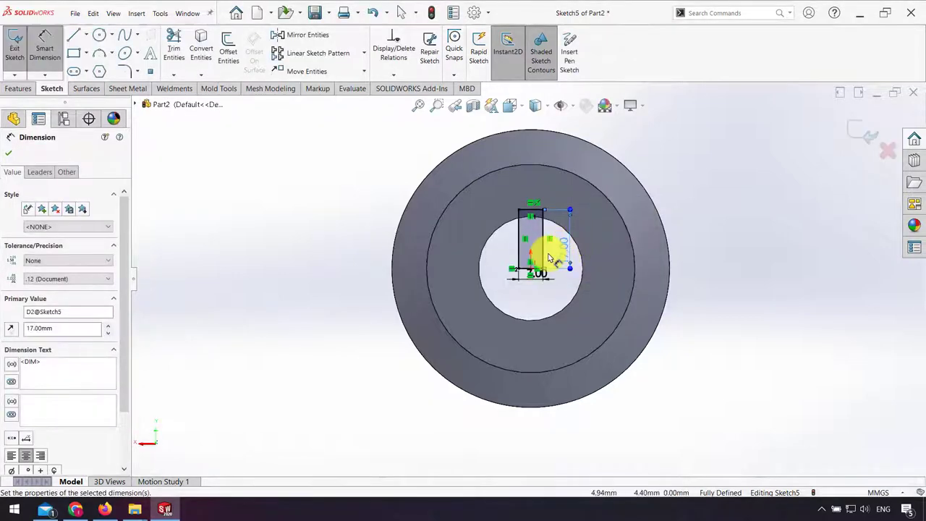
double_click(570, 260)
type("20")
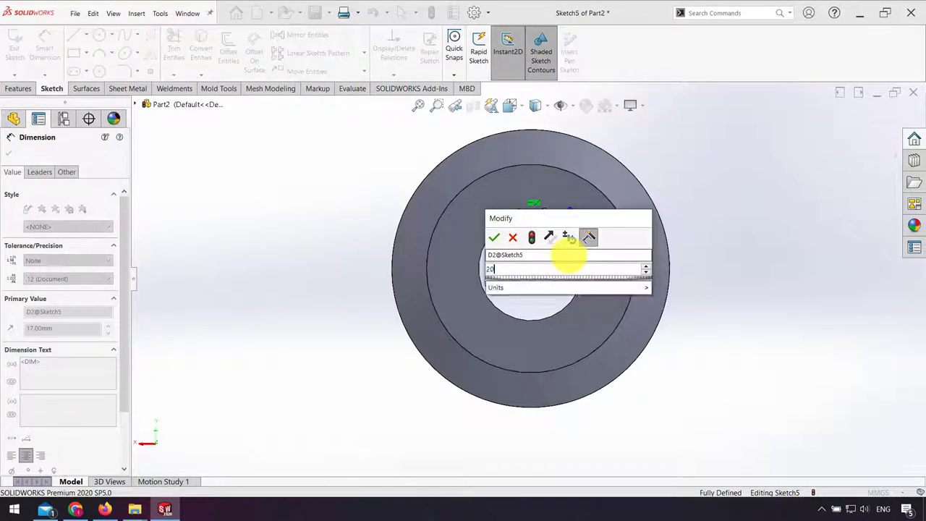
key("Return")
left_click(17, 88)
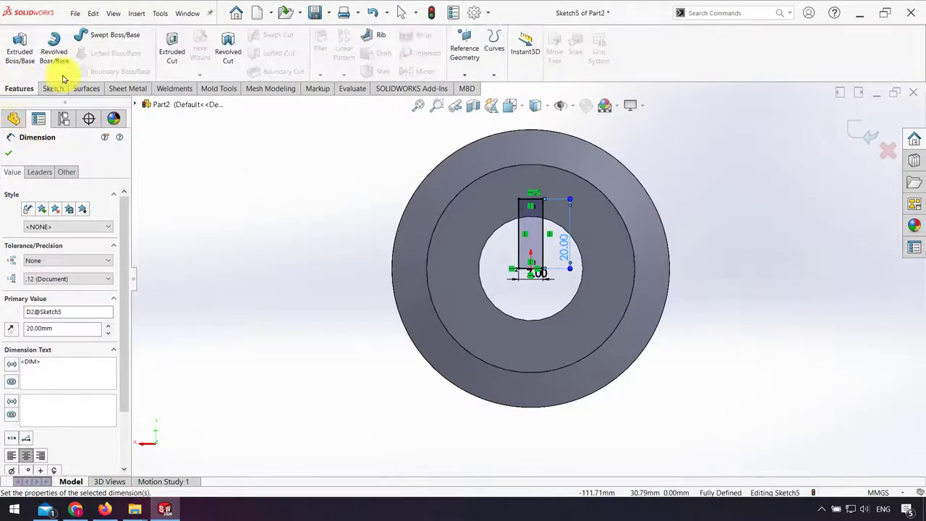
Cut the 7 × 20 mm rectangle Through All to form a keyway along the bore
left_click(172, 51)
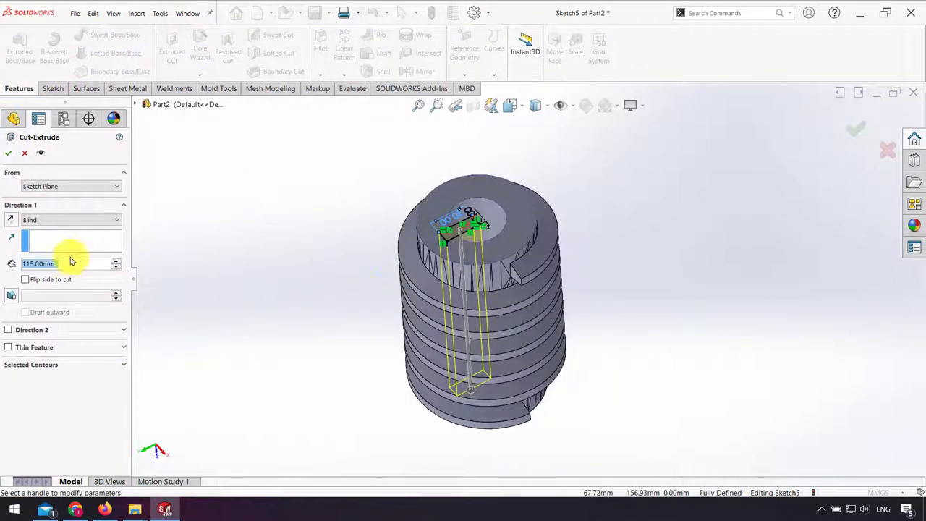
left_click(44, 221)
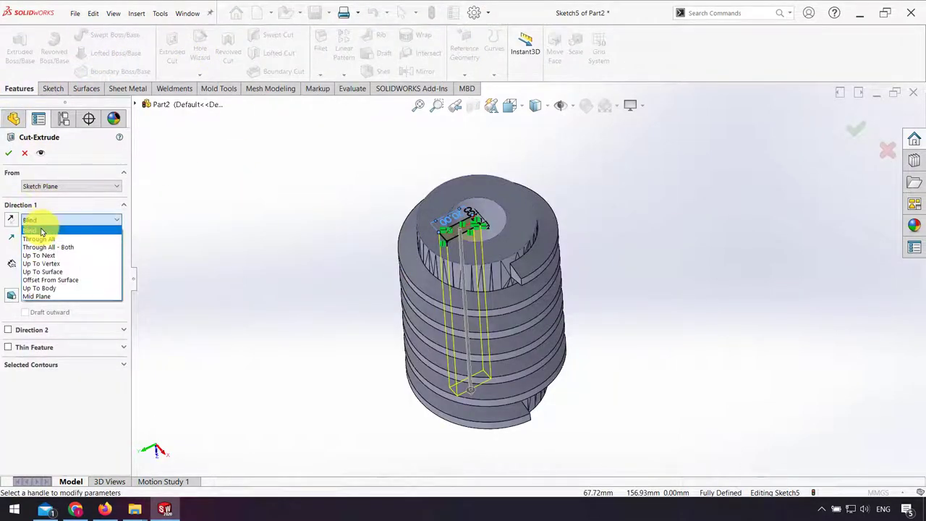
left_click(36, 239)
left_click(858, 128)
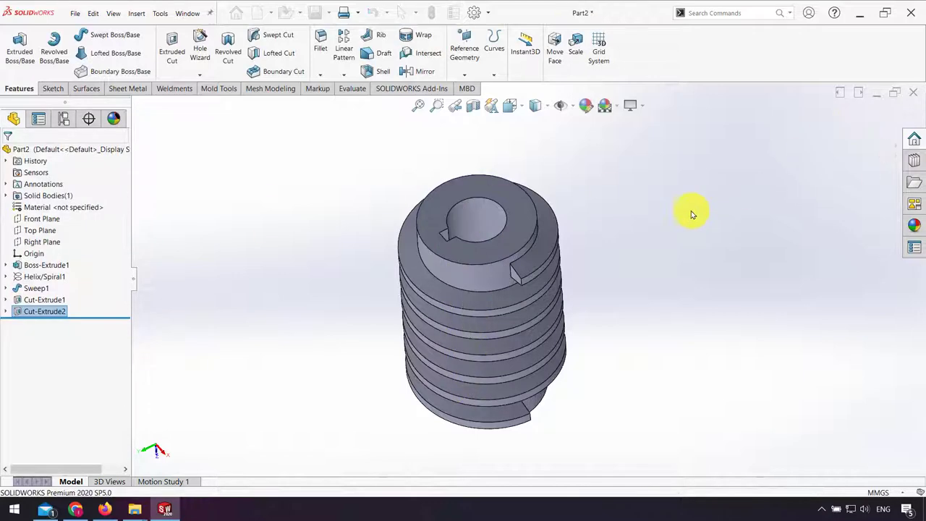
mouse_move(368, 321)
middle_mouse_down()
mouse_move(415, 281)
mouse_move(363, 407)
mouse_move(461, 372)
mouse_move(486, 348)
mouse_move(381, 252)
middle_mouse_up()
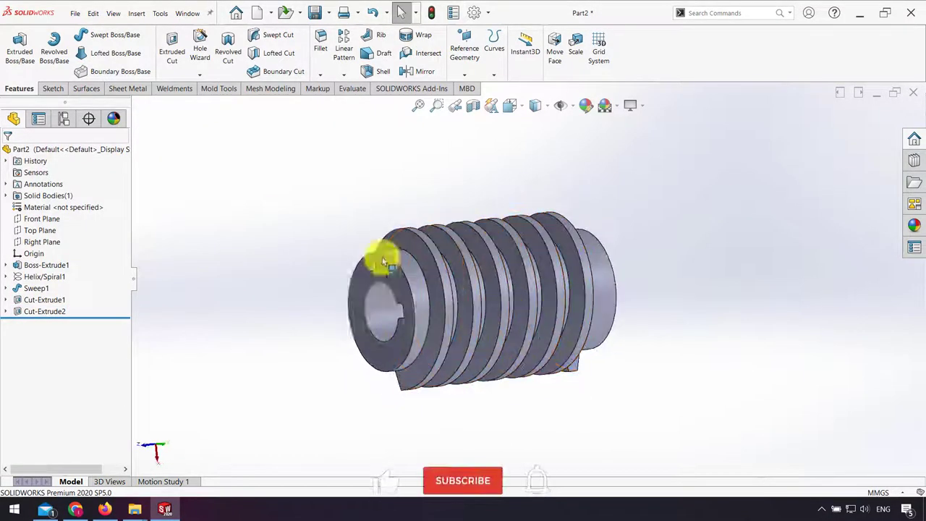
Start a fillet on the first thread-end edge with a 3 mm radius
left_click(320, 44)
middle_click_drag(592, 418, 572, 180)
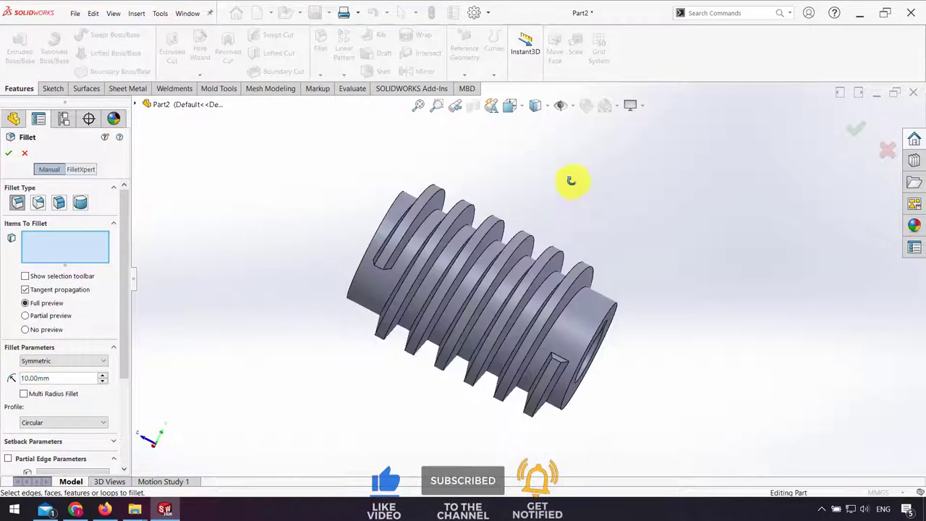
scroll(548, 355, "down", 3)
scroll(517, 325, "down", 2)
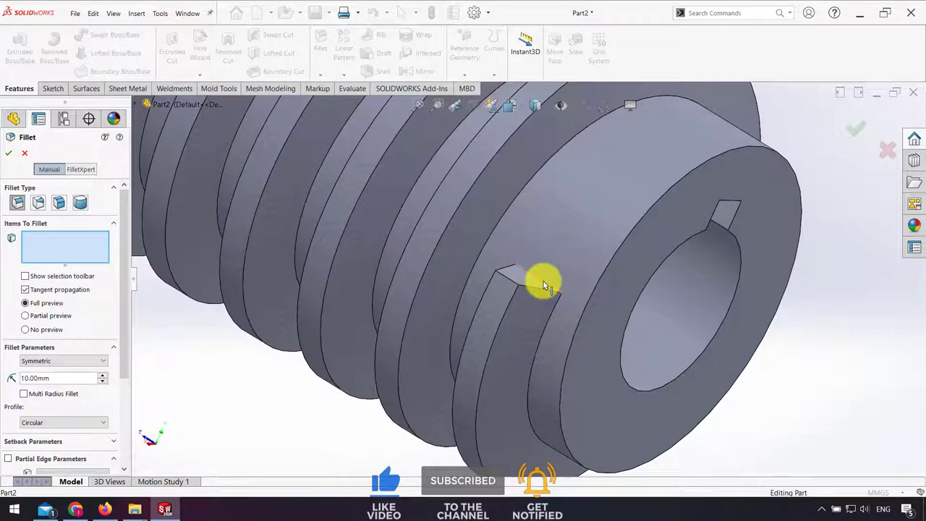
left_click(543, 281)
type("5")
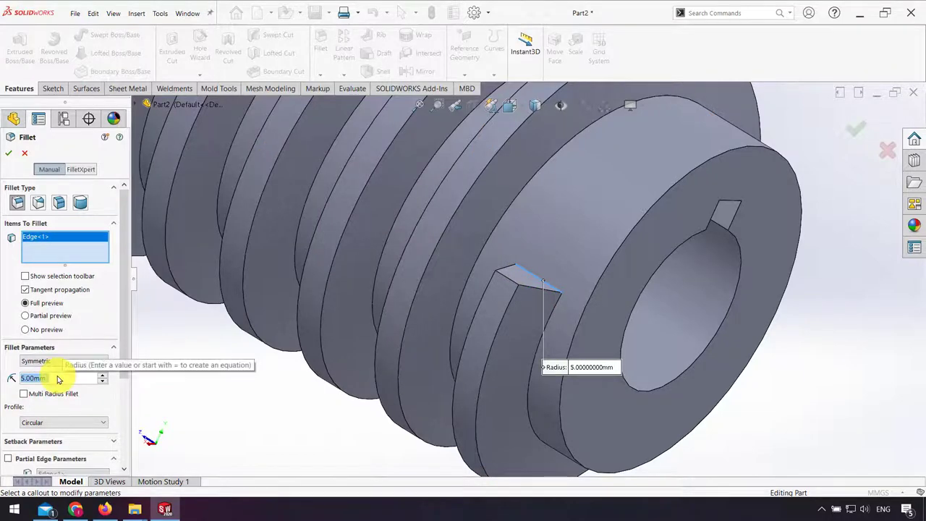
type("3")
key("Return")
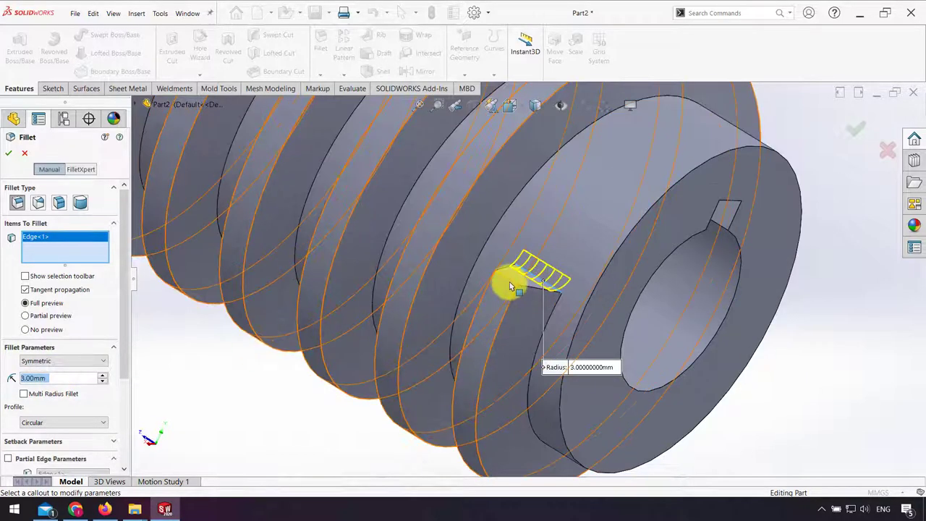
Add the second, third and fourth thread-end edges to the 3 mm fillet
left_click(510, 284)
scroll(479, 299, "up", 5)
scroll(420, 217, "down", 7)
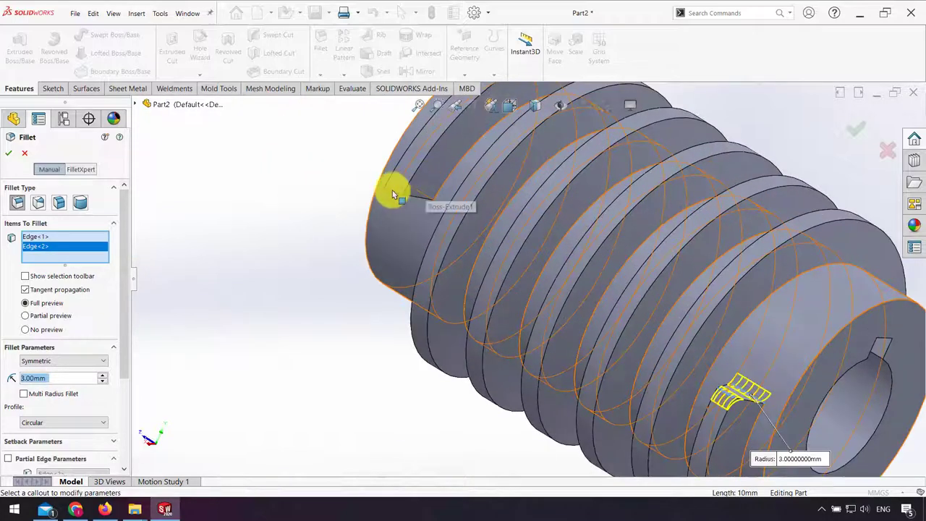
left_click(395, 188)
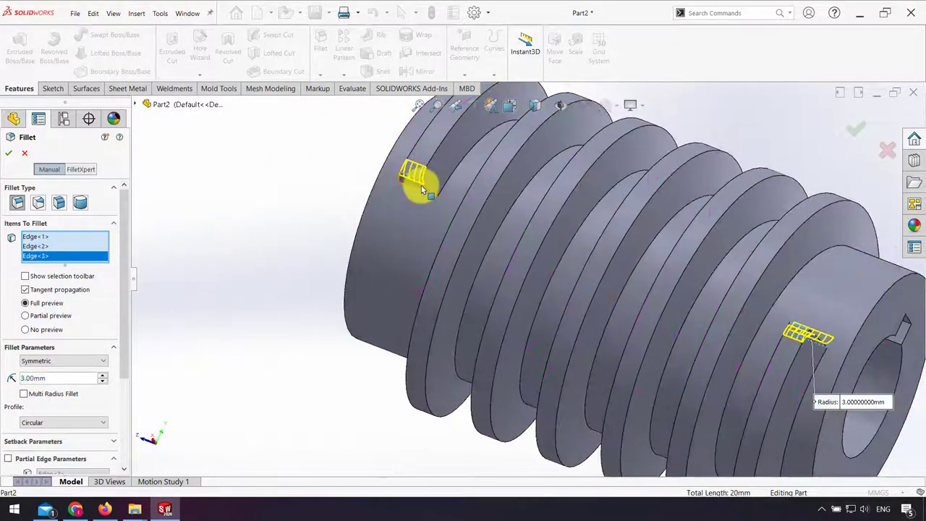
left_click(420, 194)
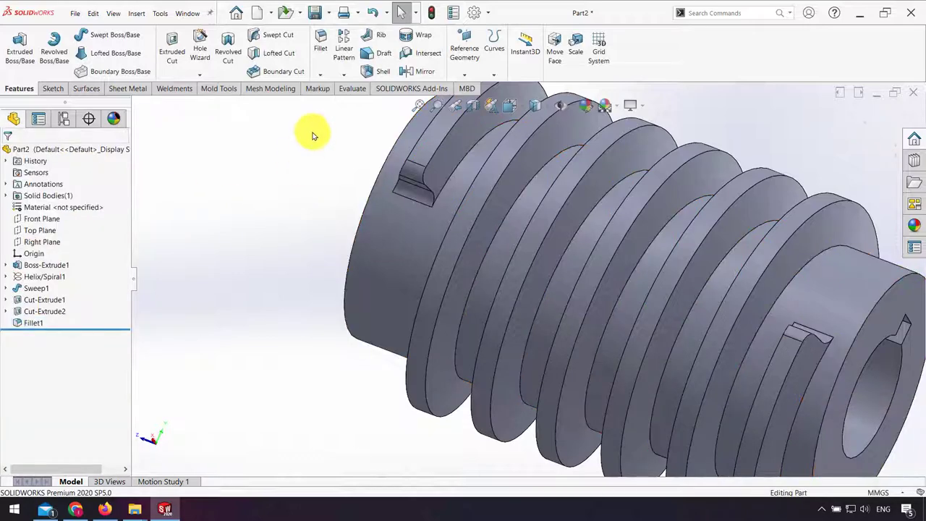
Start a second fillet at 1 mm radius and clear its initially picked edges
key("Return")
type("1")
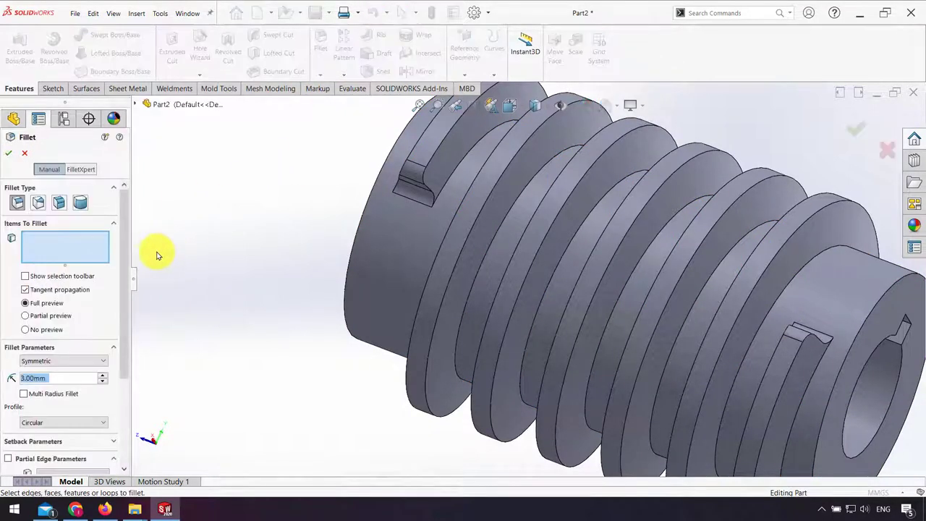
key("Return")
left_click(823, 354)
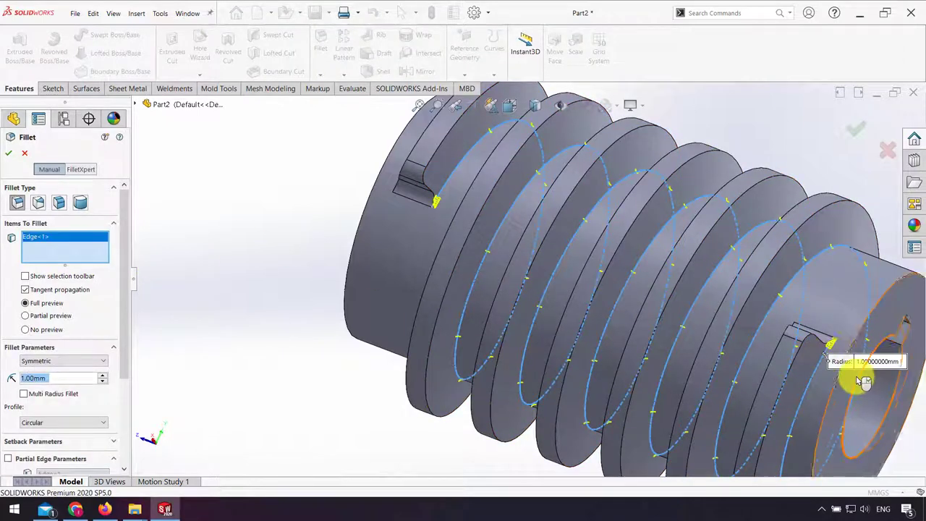
middle_click_drag(823, 354, 771, 363)
scroll(771, 364, "down", 3)
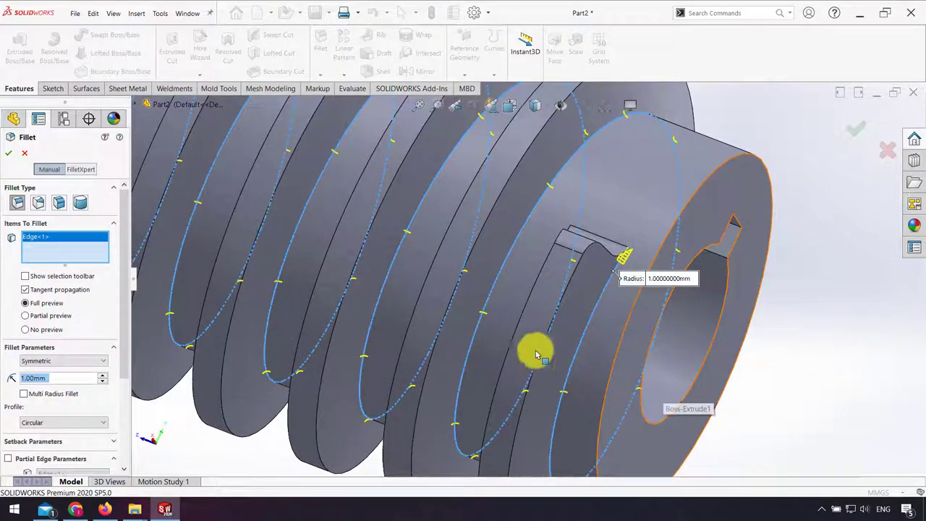
left_click(582, 253)
left_click(109, 261)
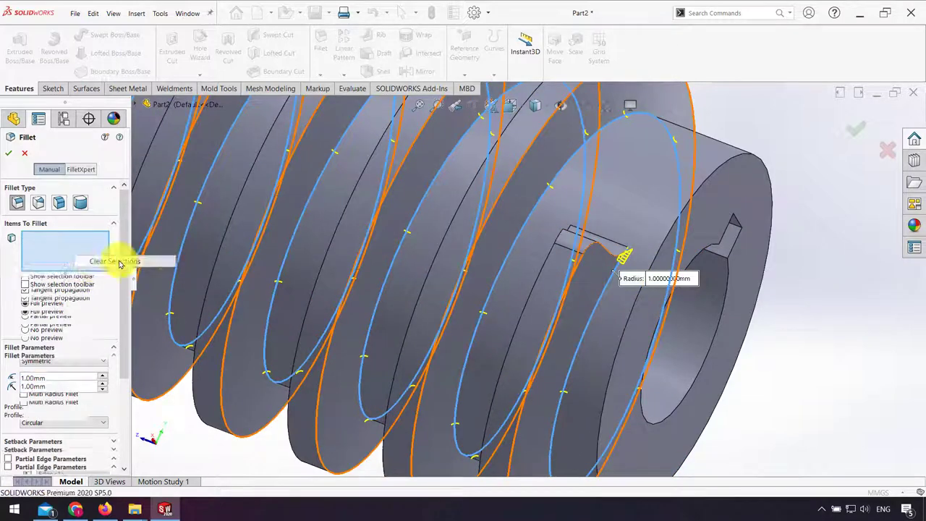
Round the thread edge beside the keyway at 1 mm, then reopen Fillet2 for editing
left_click(575, 270)
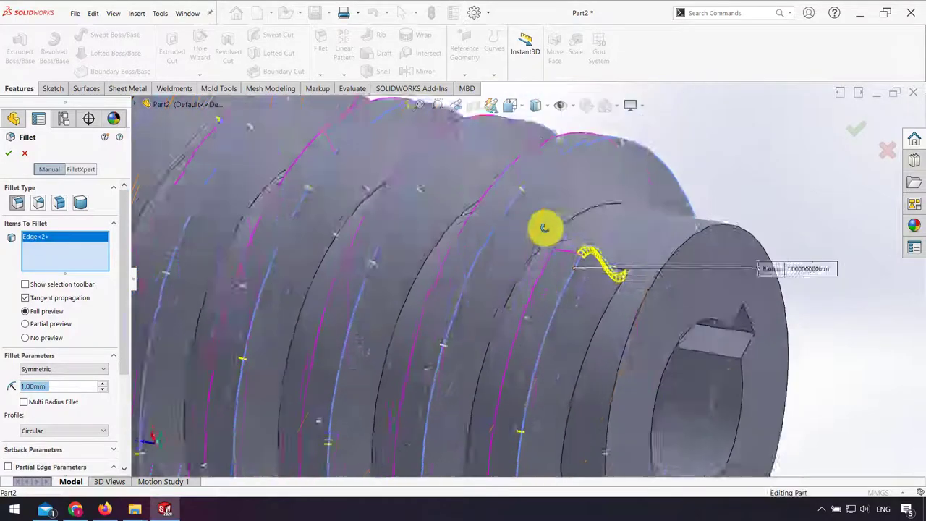
middle_click_drag(591, 299, 558, 217)
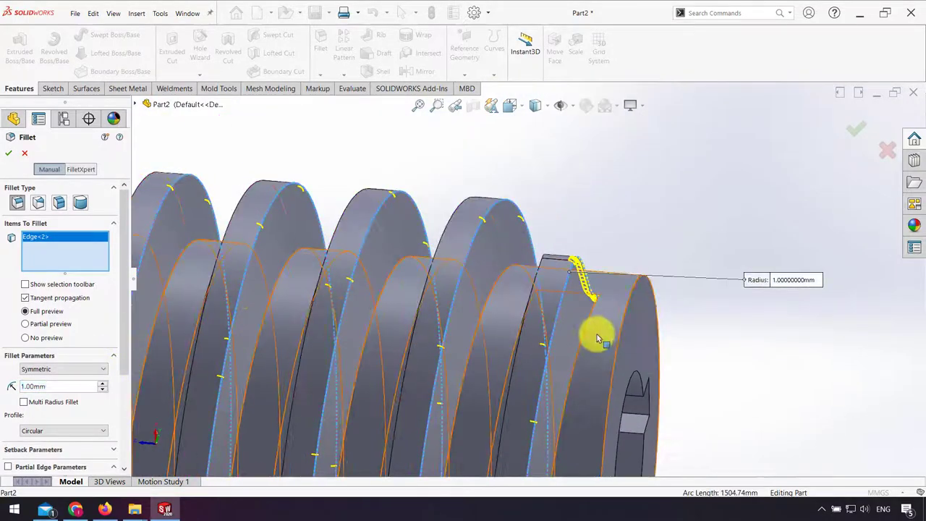
middle_click_drag(590, 333, 557, 361)
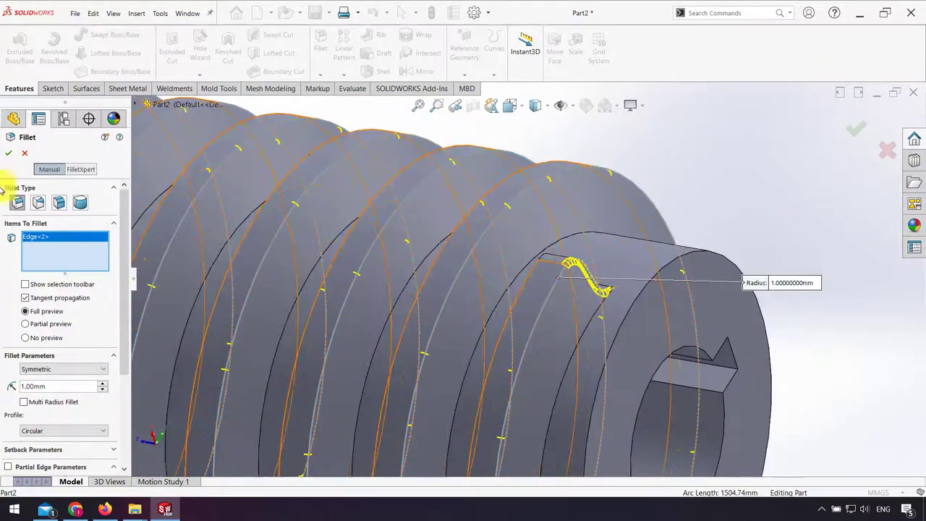
left_click(8, 154)
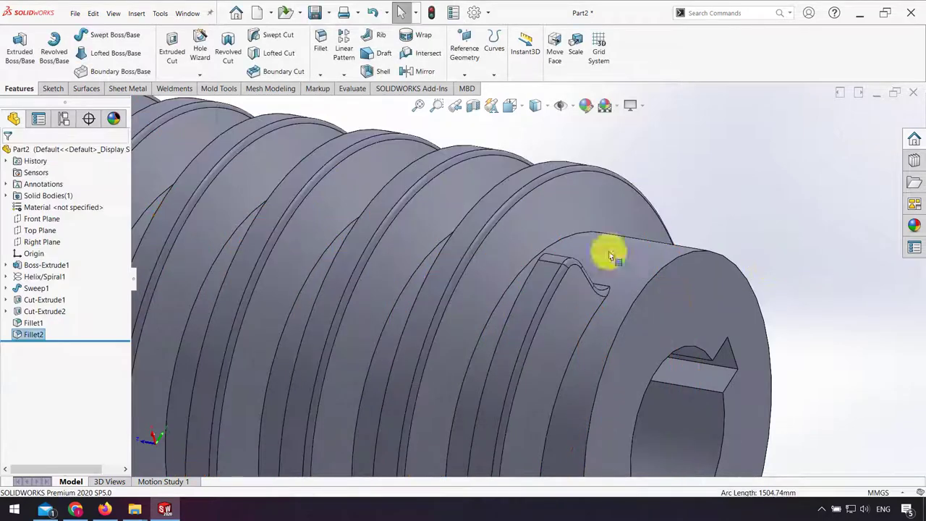
left_click(40, 334)
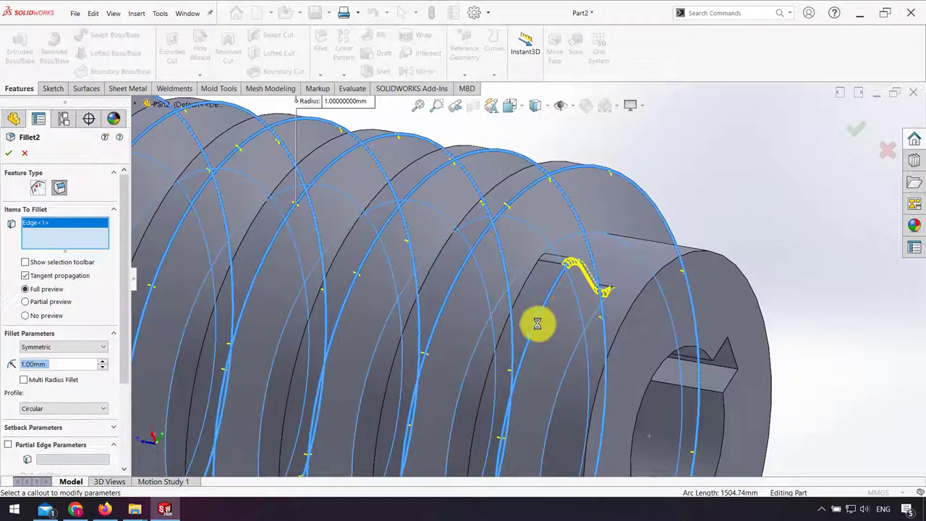
left_click(72, 252)
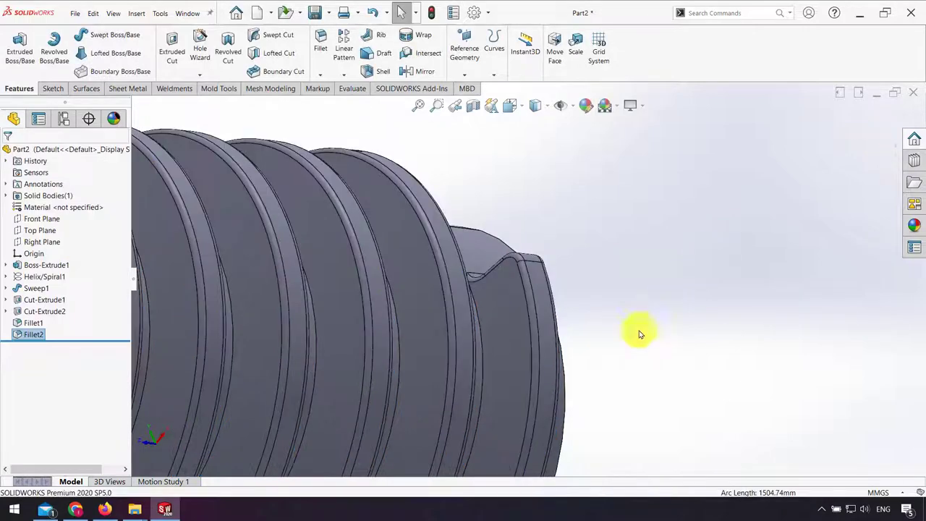
Round the remaining thread-end edge at the rod's other end with a 1 mm fillet
mouse_move(640, 334)
middle_mouse_down()
mouse_move(496, 335)
mouse_move(451, 294)
mouse_move(510, 340)
middle_mouse_up()
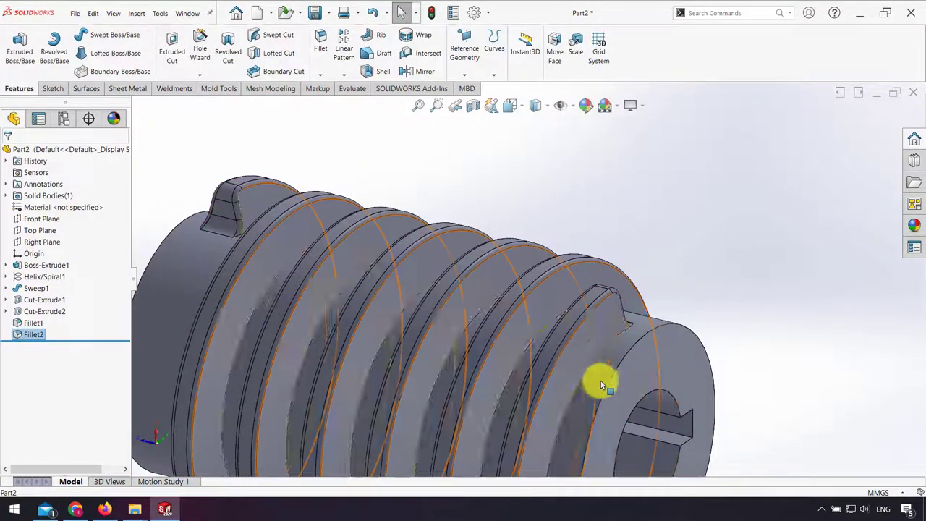
middle_click_drag(601, 381, 585, 397)
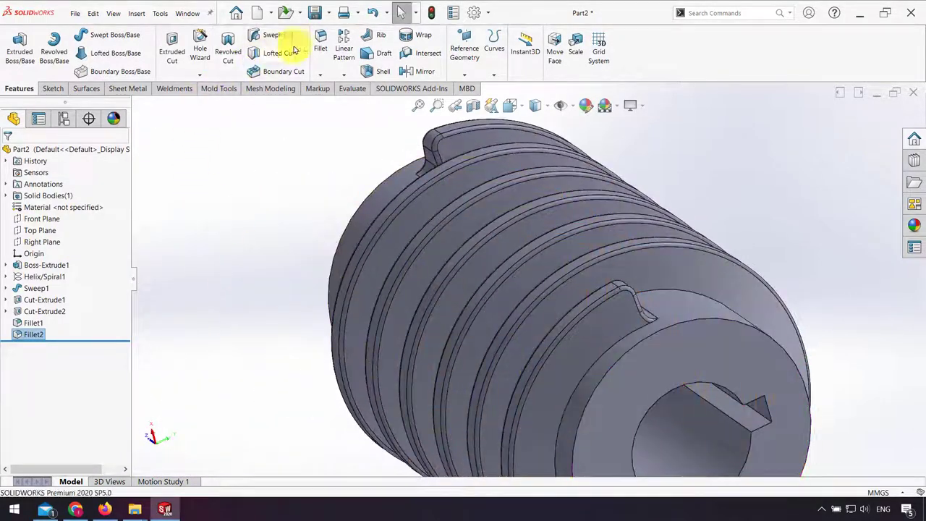
key("Return")
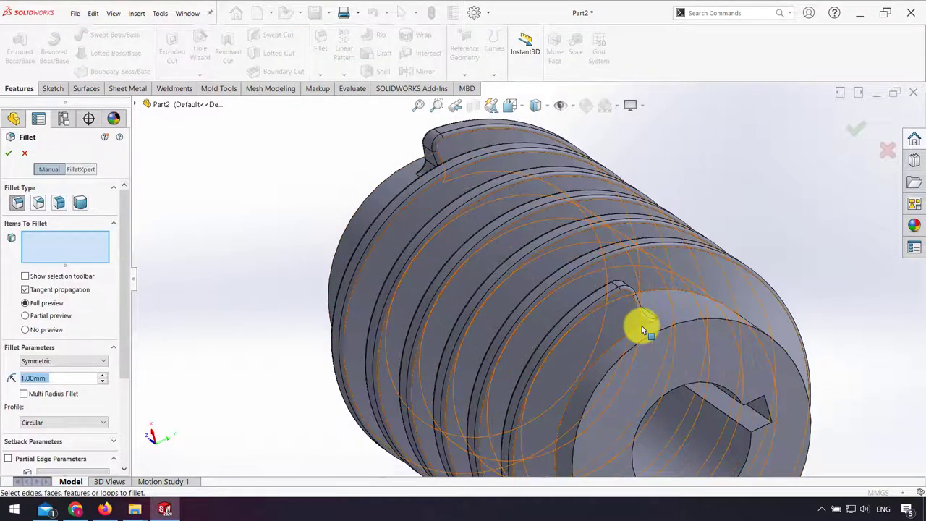
left_click(645, 329)
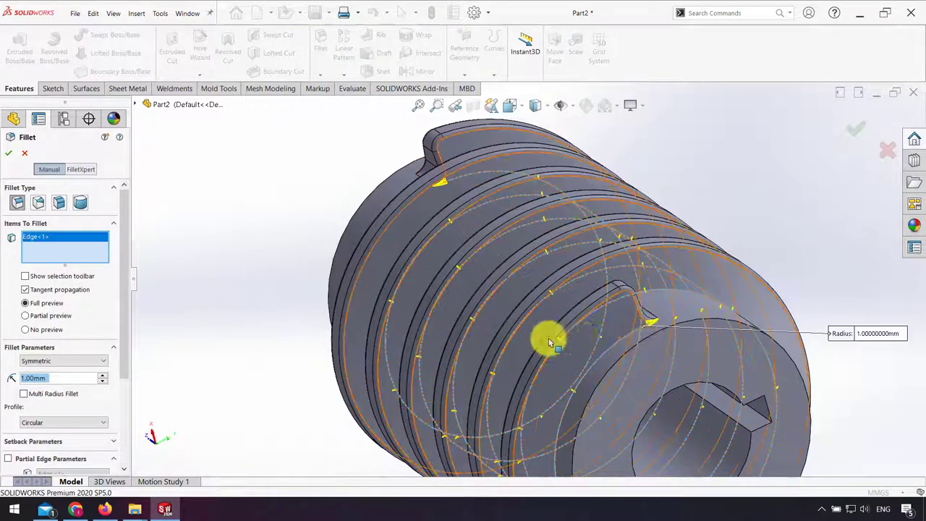
mouse_move(560, 338)
middle_mouse_down()
mouse_move(630, 357)
mouse_move(616, 378)
mouse_move(547, 306)
middle_mouse_up()
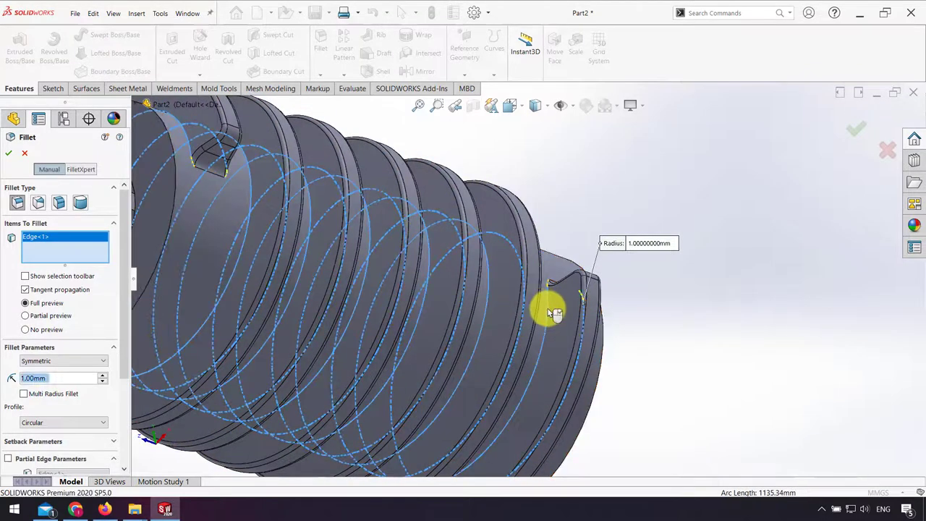
key("Return")
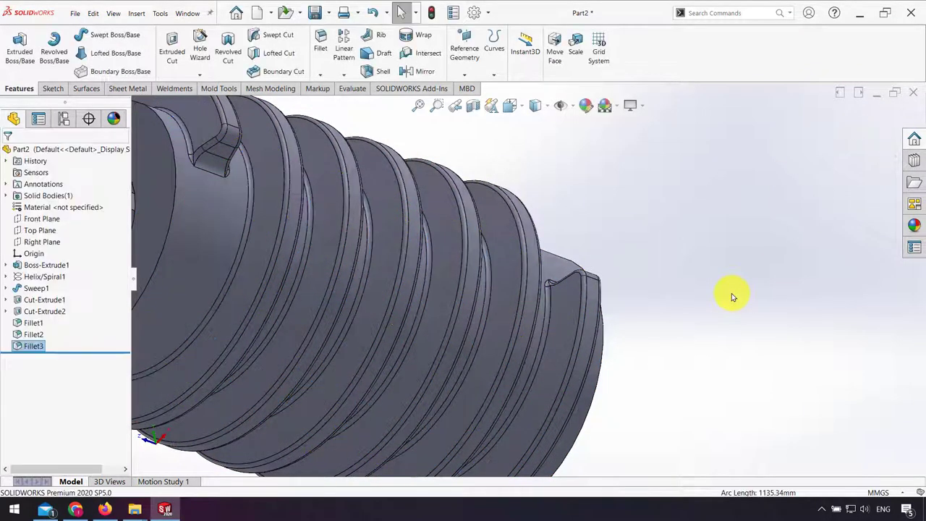
Orbit around the finished rod and switch its display style to Shaded without edges
mouse_move(702, 316)
middle_mouse_down()
mouse_move(502, 325)
mouse_move(423, 313)
middle_mouse_up()
scroll(423, 312, "up", 5)
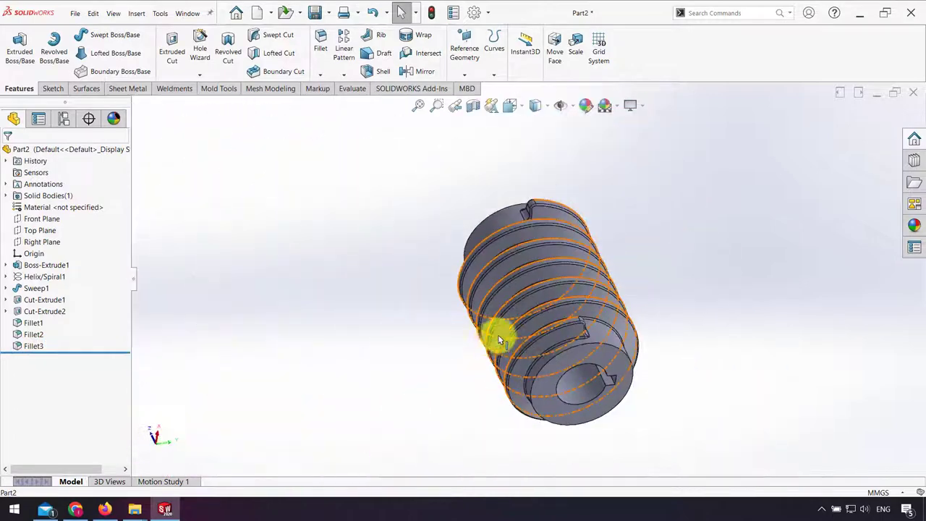
mouse_move(499, 337)
middle_mouse_down()
mouse_move(562, 300)
mouse_move(636, 327)
mouse_move(680, 363)
mouse_move(653, 282)
mouse_move(630, 326)
mouse_move(706, 310)
middle_mouse_up()
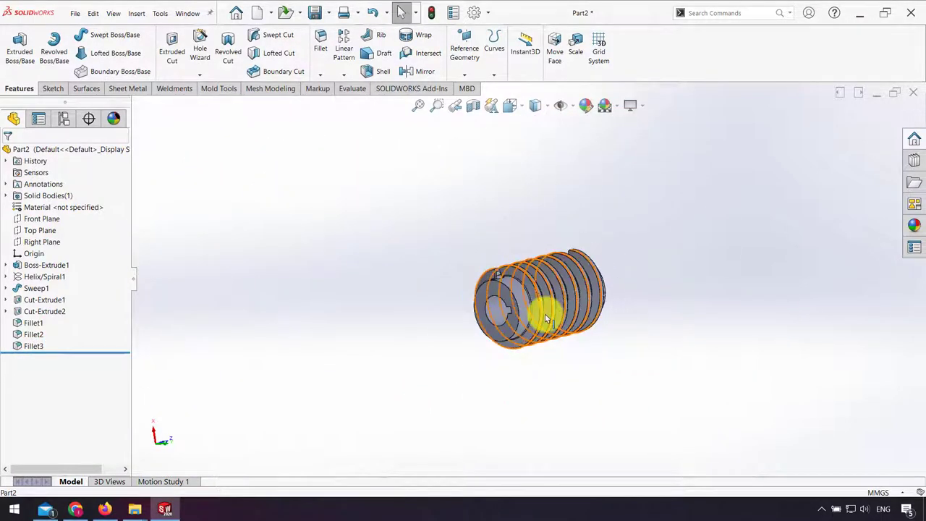
mouse_move(543, 314)
middle_mouse_down()
mouse_move(616, 335)
mouse_move(514, 275)
mouse_move(478, 291)
mouse_move(548, 124)
middle_mouse_up()
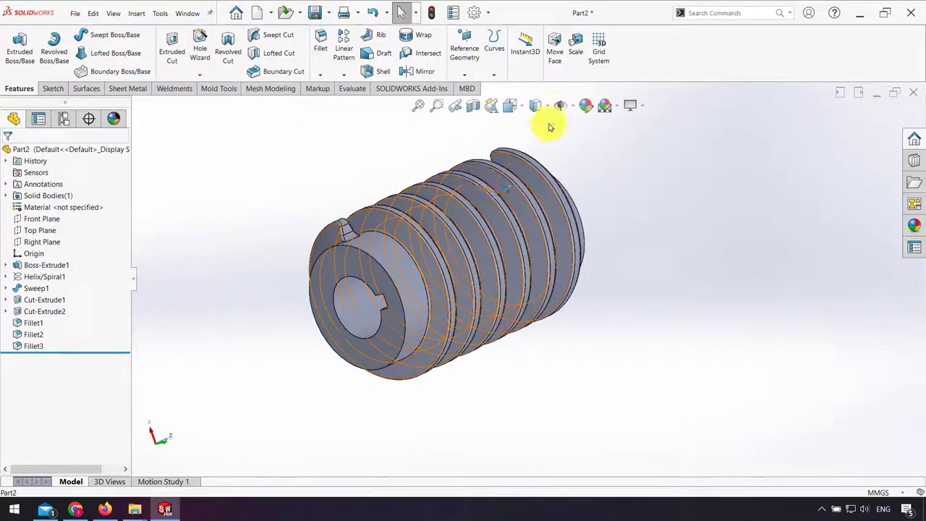
left_click(536, 147)
mouse_move(522, 257)
middle_mouse_down()
mouse_move(552, 325)
mouse_move(538, 290)
mouse_move(612, 275)
mouse_move(677, 290)
mouse_move(482, 331)
mouse_move(403, 306)
mouse_move(372, 372)
middle_mouse_up()
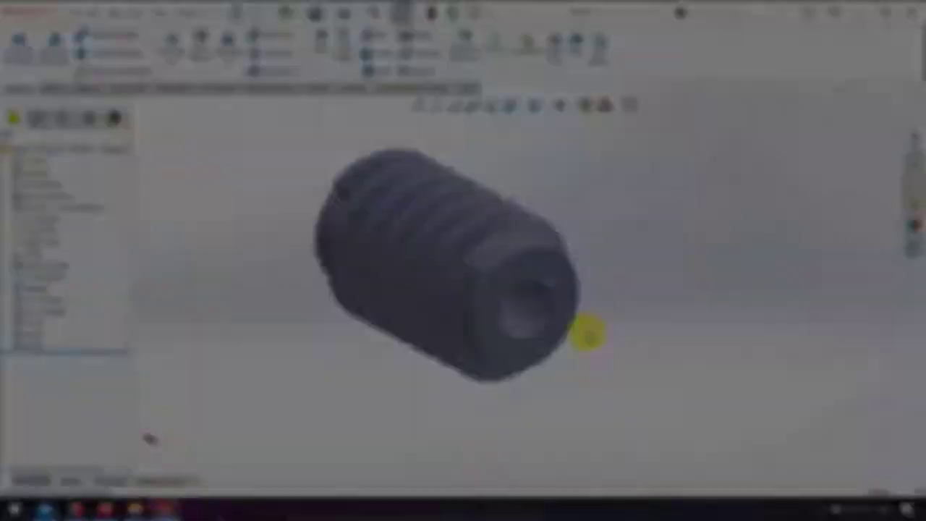